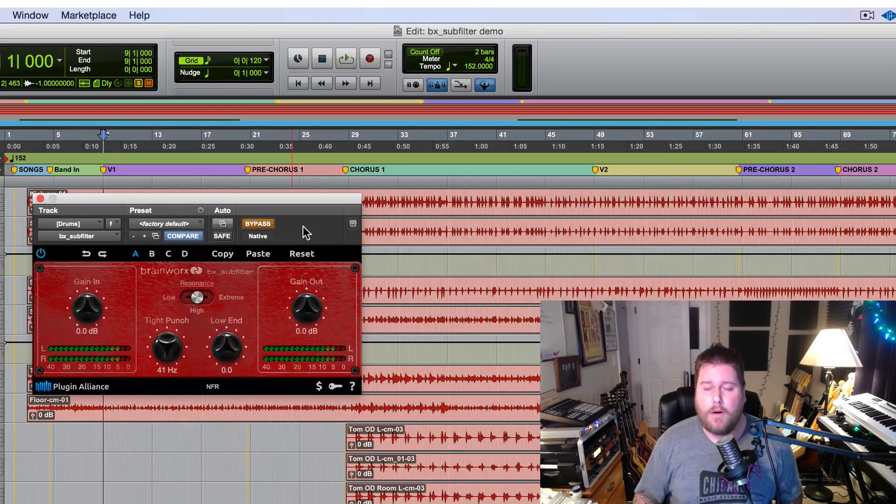
Step: Reset the bx_subfilter settings on the Drums bus and move the plug-in window clear of the track area
click(299, 254)
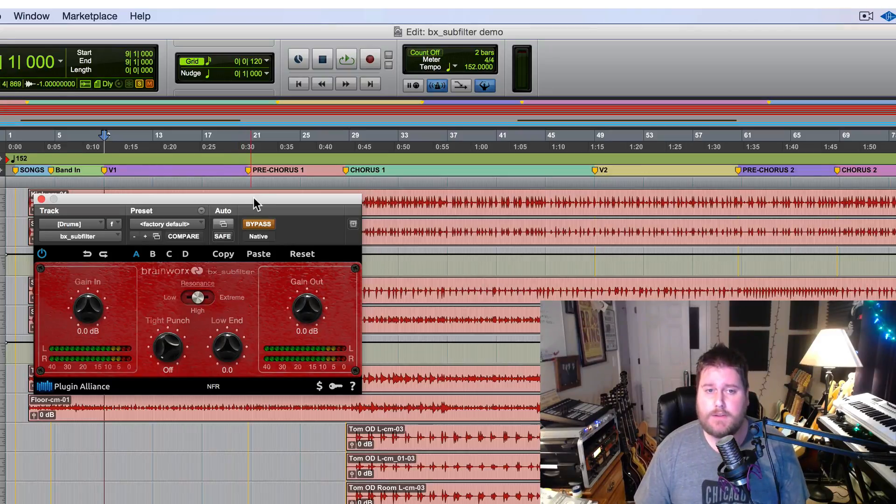
drag(254, 197, 816, 28)
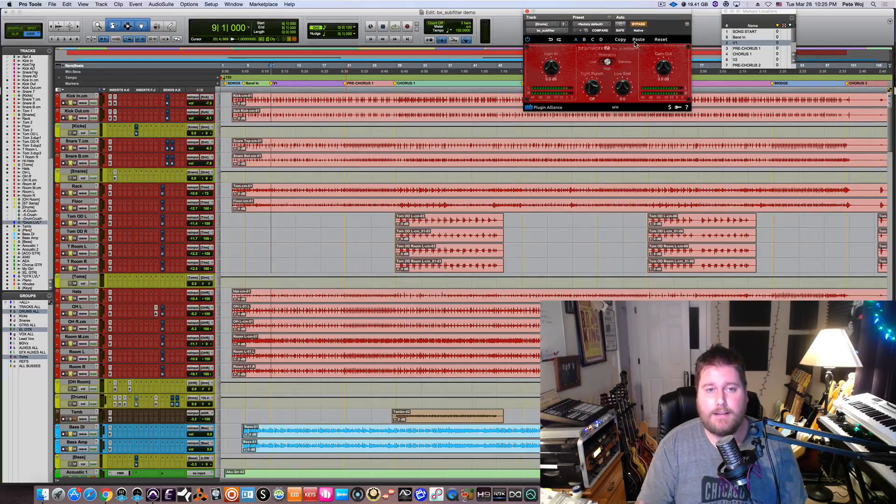
Step: Play the song from verse 1 with bx_subfilter bypassed and lower the Bass bus level
key(space)
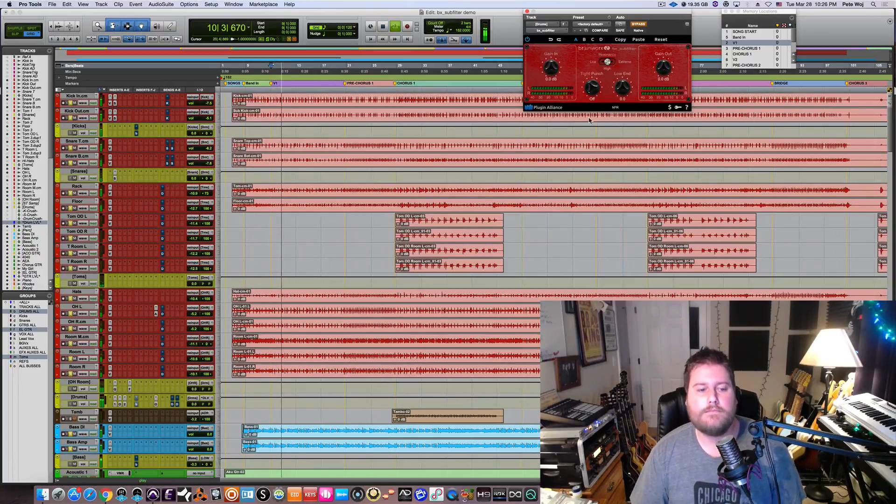
click(195, 464)
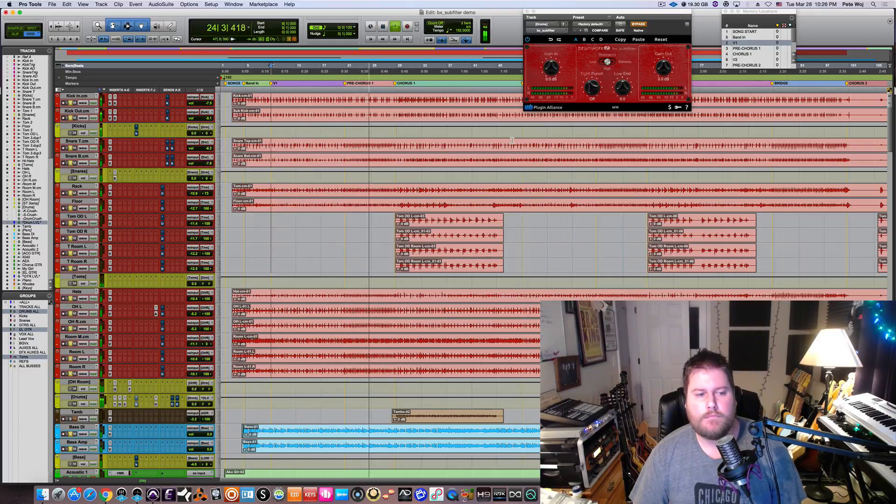
key(space)
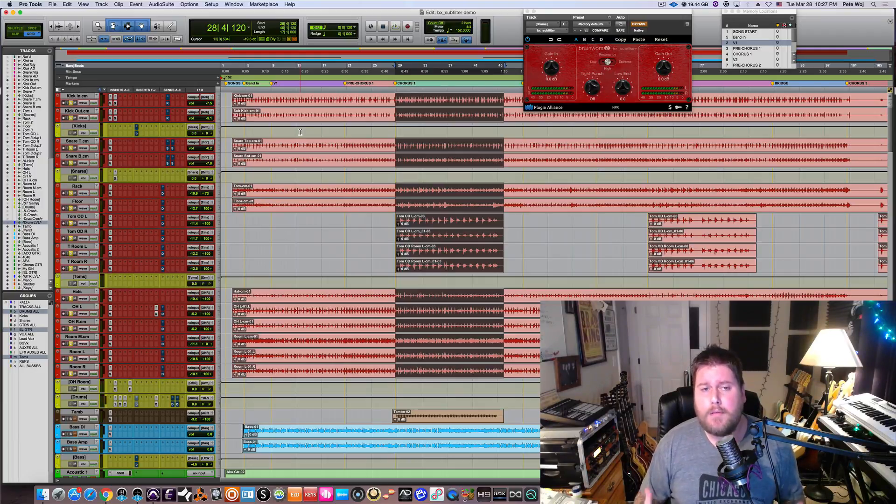
Step: Recall the V1 memory location and select the Drums bus, with the bx_subfilter window repositioned over the tracks
click(742, 42)
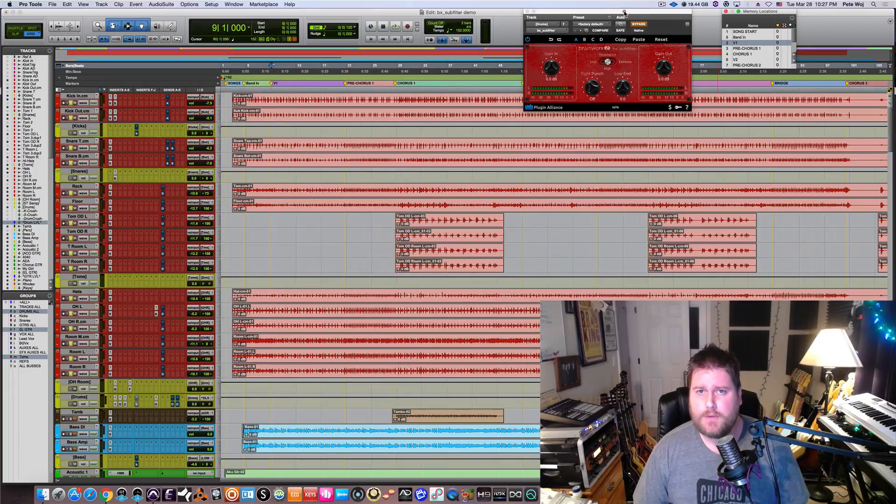
drag(625, 13, 606, 13)
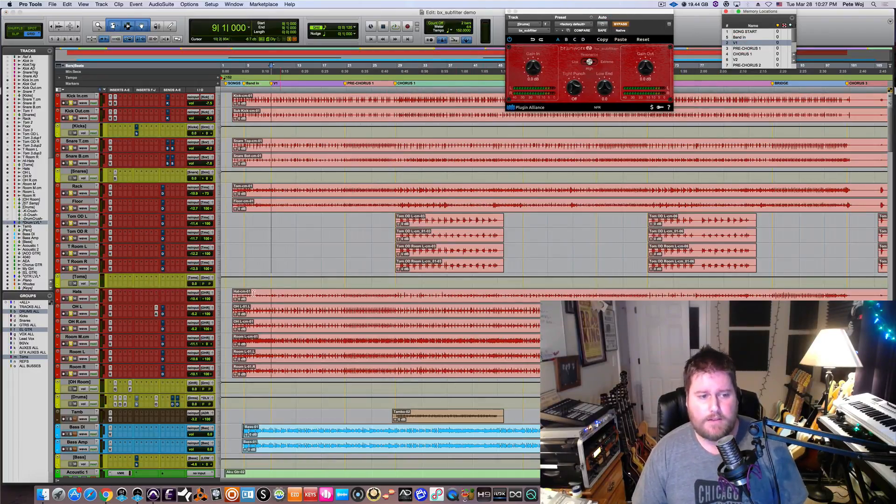
click(79, 398)
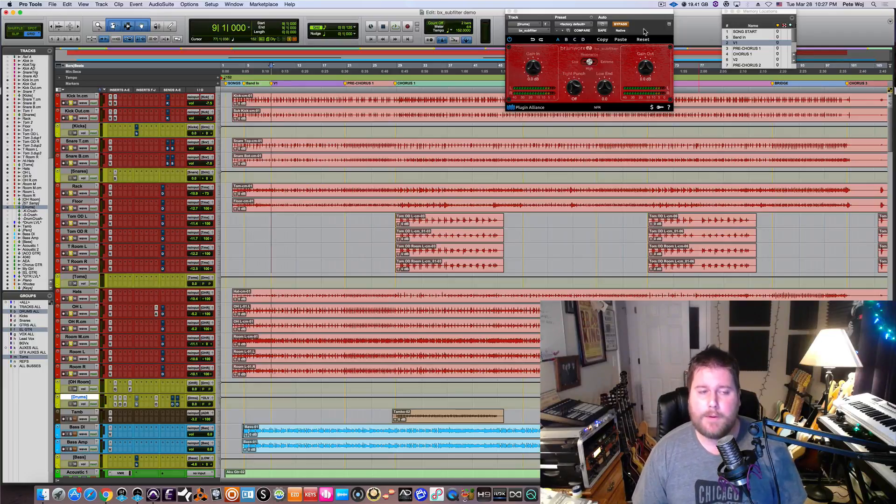
drag(644, 31, 425, 119)
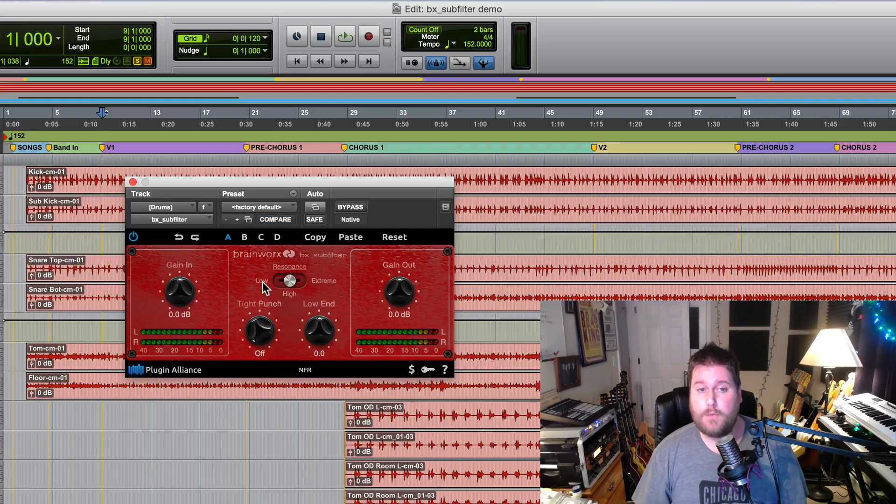
Step: Switch Resonance to Low and back to High, and set Low End to 0.3 and Gain In to -0.6 dB
click(285, 284)
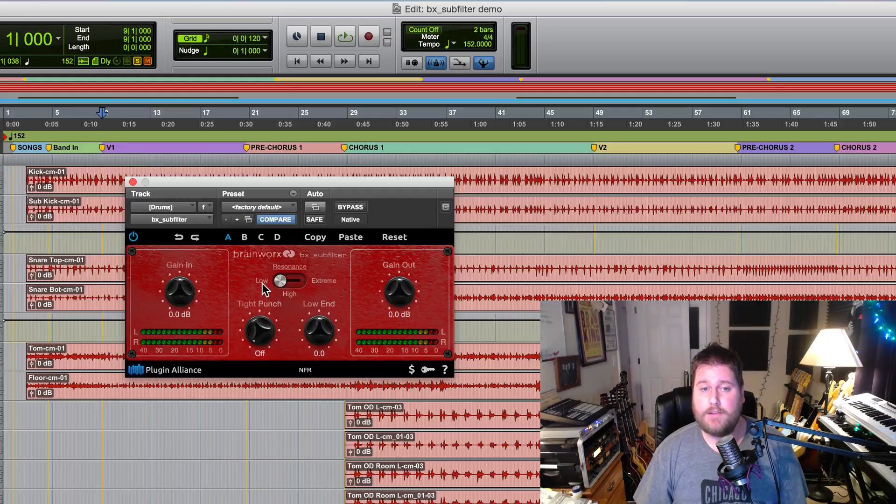
click(289, 282)
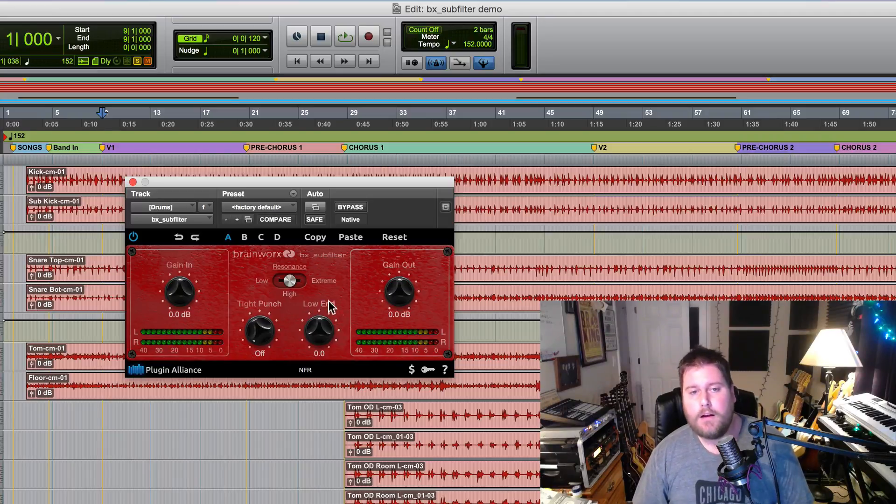
drag(319, 342, 320, 339)
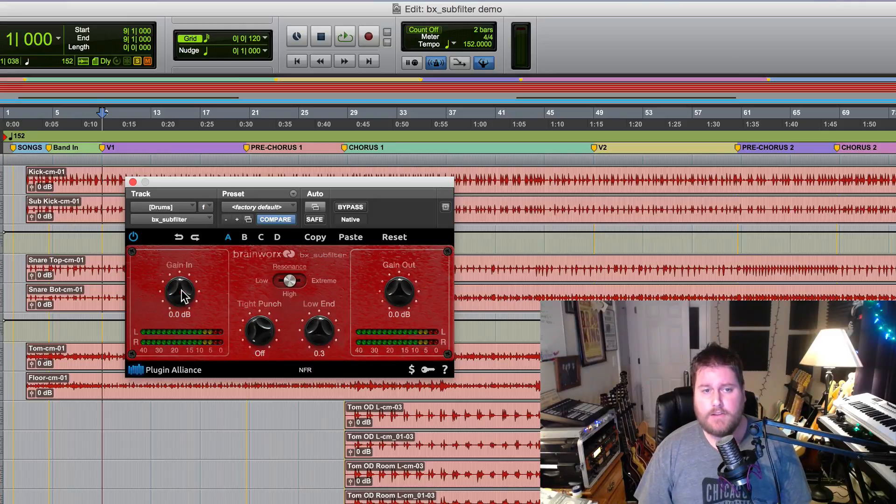
mouse_move(183, 295)
mouse_down()
mouse_move(180, 306)
mouse_move(177, 289)
mouse_up()
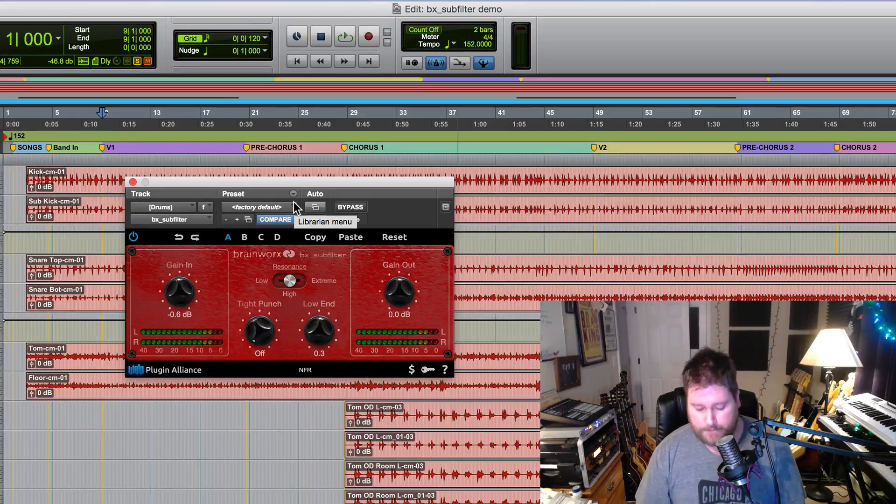
Step: Play the drums from verse 1 while raising Tight Punch to 41 Hz and Low End to 4.2
key(space)
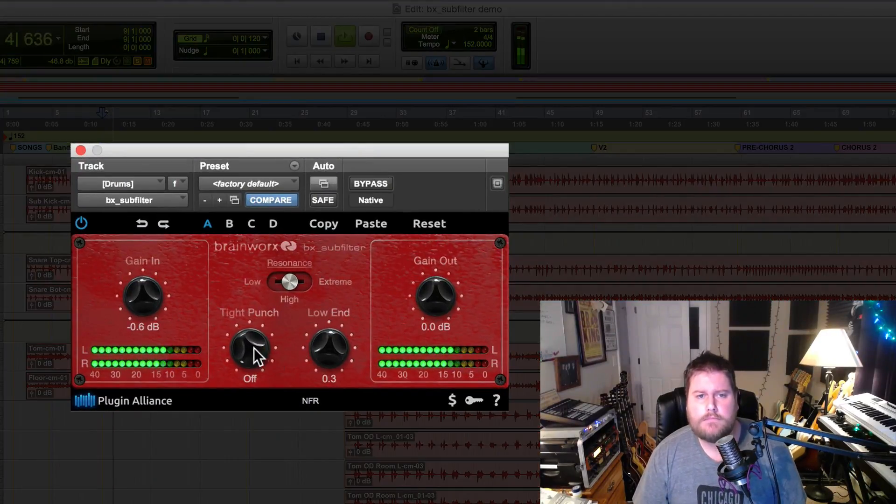
drag(259, 351, 238, 286)
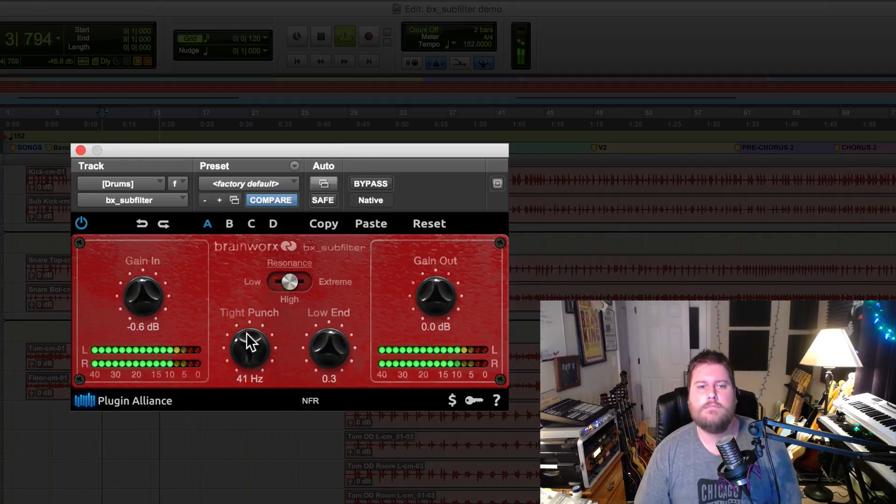
drag(328, 357, 325, 315)
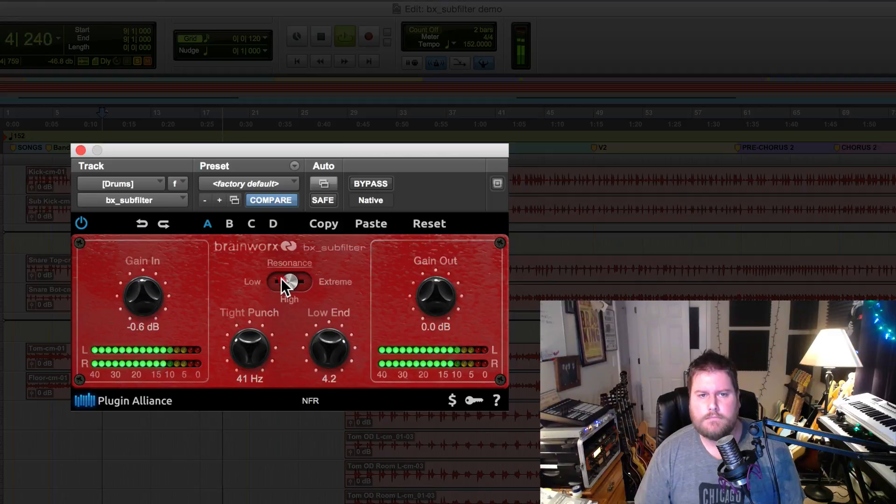
Step: Switch Resonance to Low and try Low End at 7.9 before easing it back to 6.6
drag(281, 279, 262, 283)
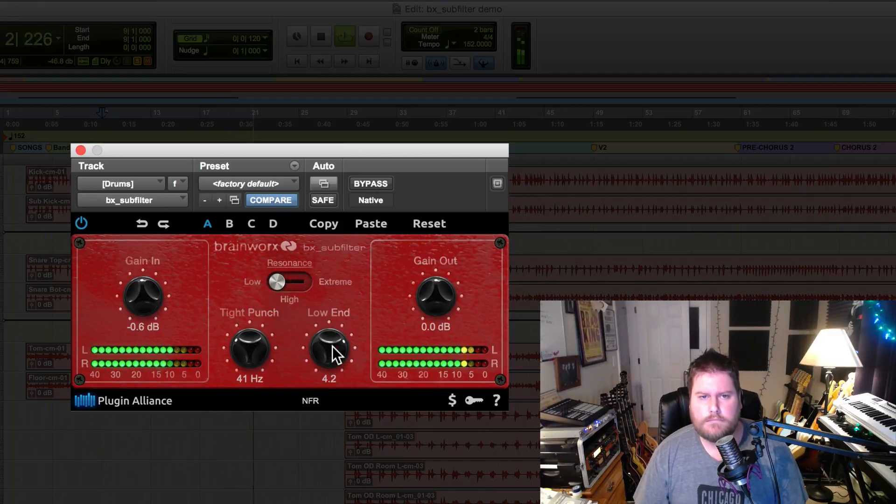
drag(327, 344, 332, 322)
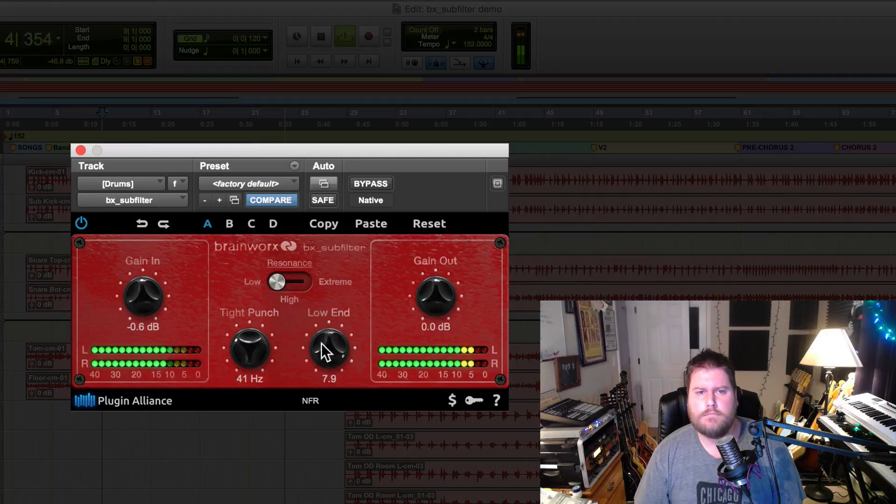
drag(328, 340, 329, 348)
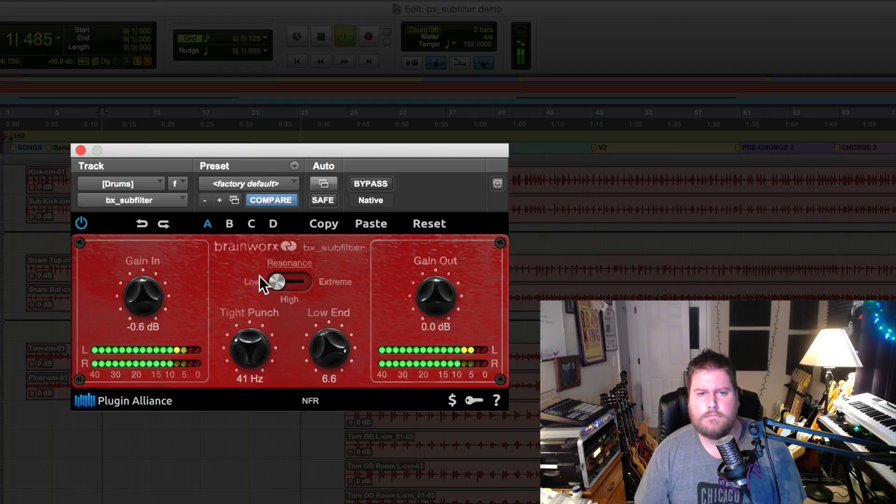
Step: Try Resonance at High and at Extreme, and reduce Low End to 2.4
click(286, 282)
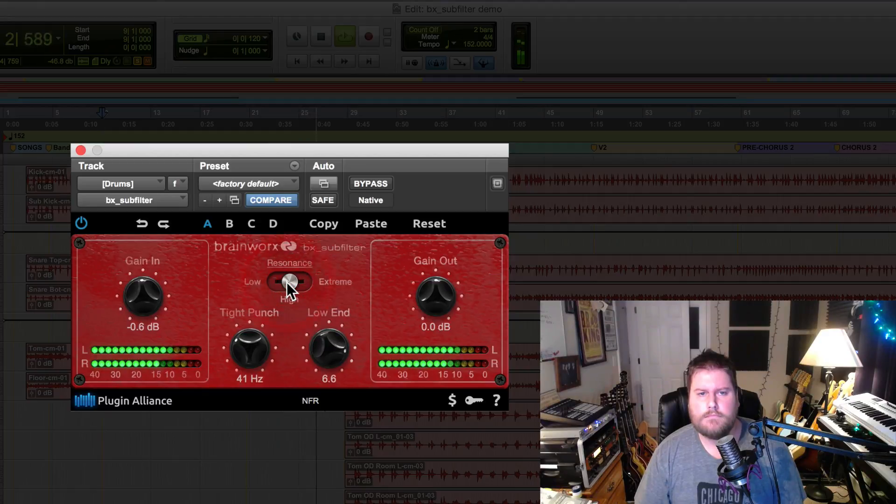
click(332, 280)
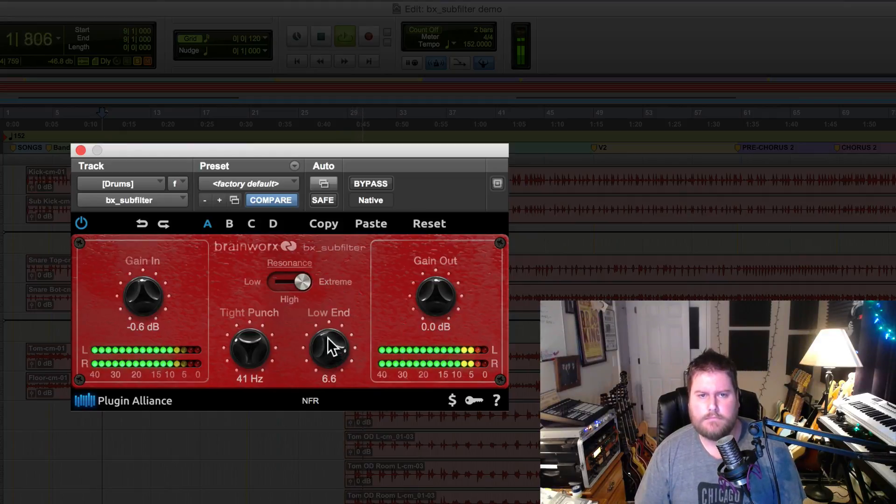
drag(328, 338, 325, 368)
Step: Raise Tight Punch to 57 Hz, bring it down to 53 Hz, and return Resonance to High
drag(259, 345, 258, 307)
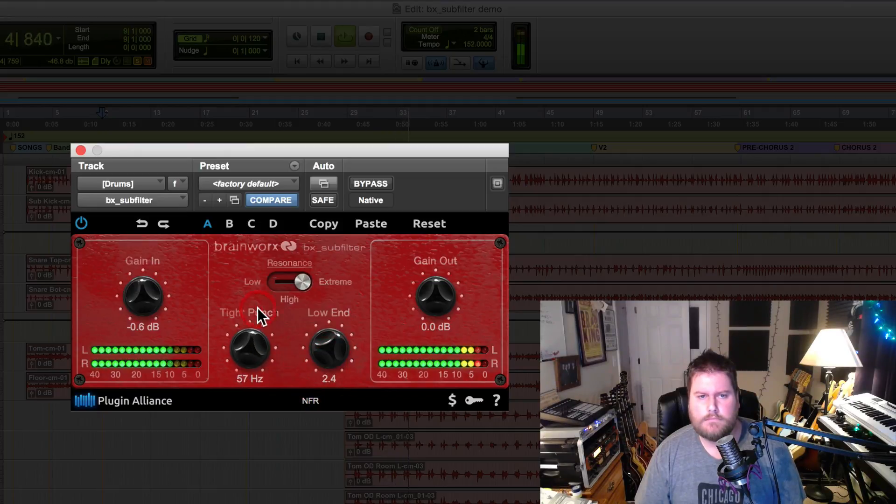
drag(254, 341, 253, 345)
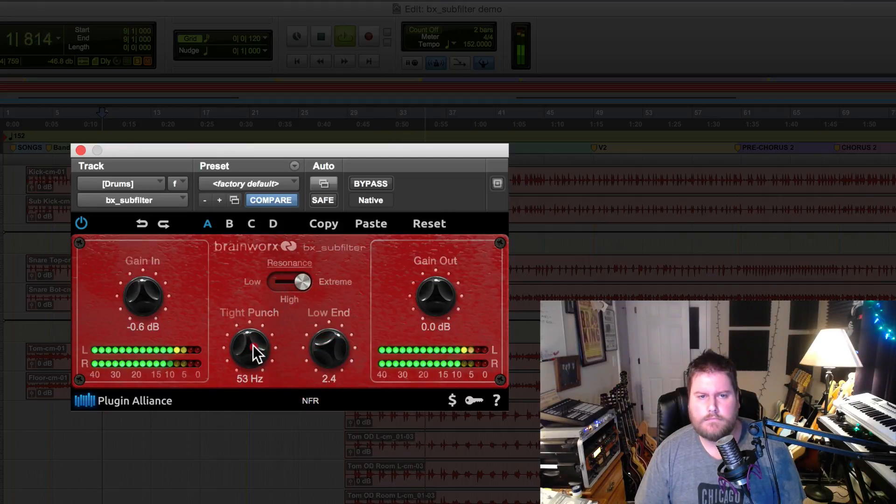
click(287, 279)
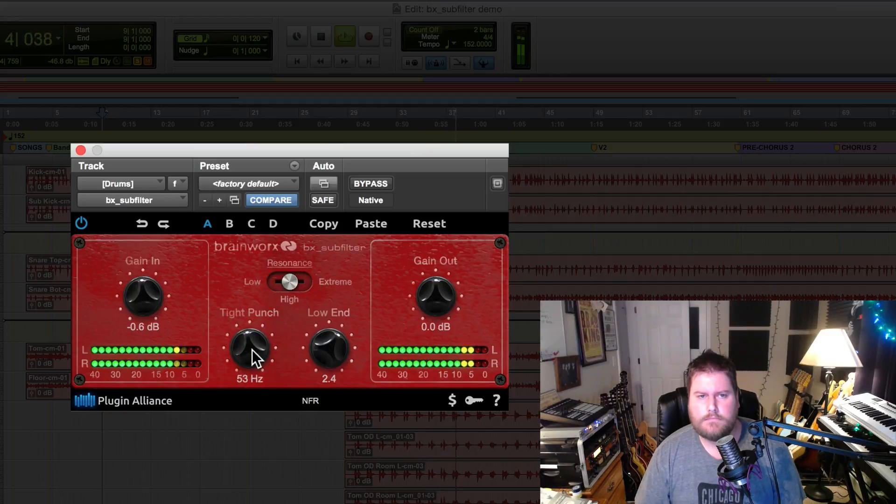
Step: Compare the drums with the filter off and on twice during playback, leaving it on and stopping playback
click(82, 221)
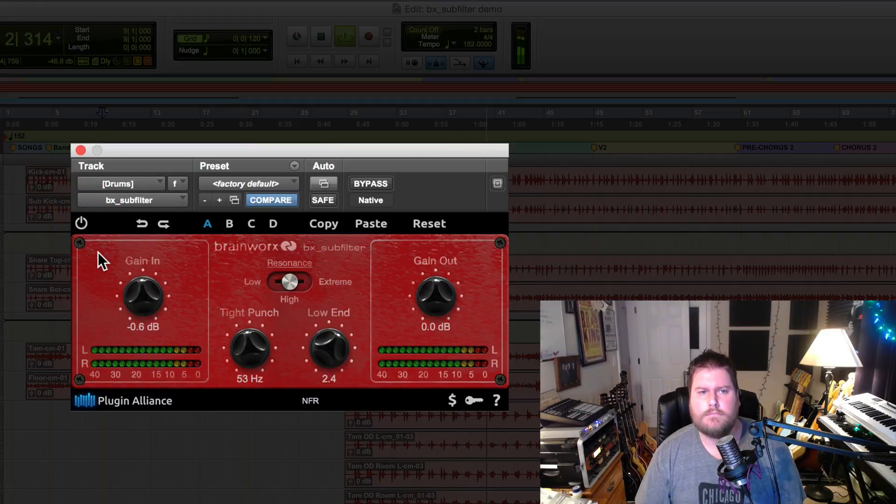
click(82, 220)
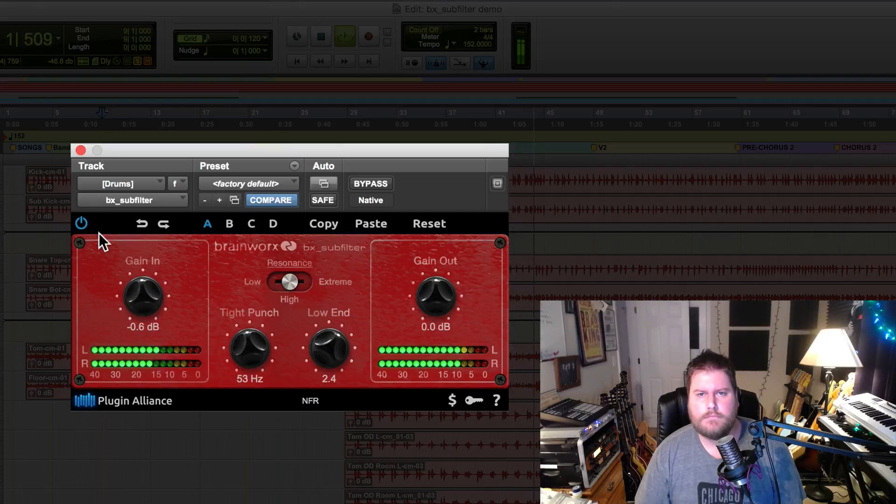
click(85, 221)
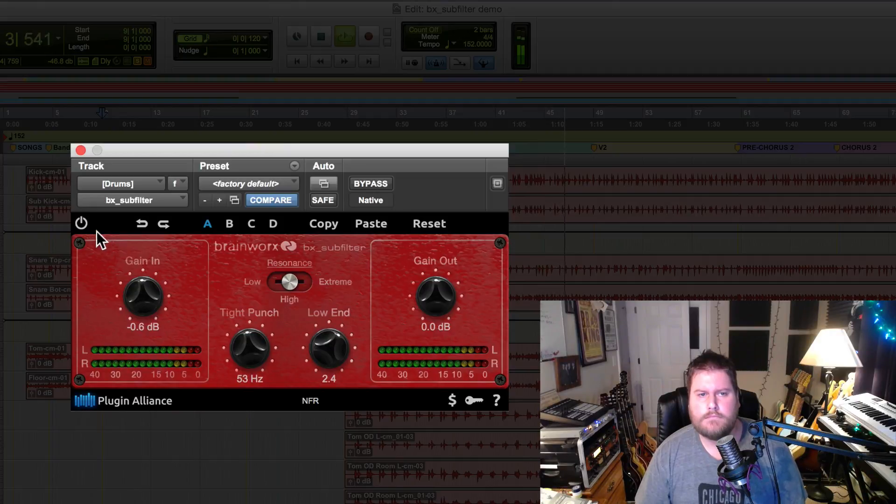
click(82, 221)
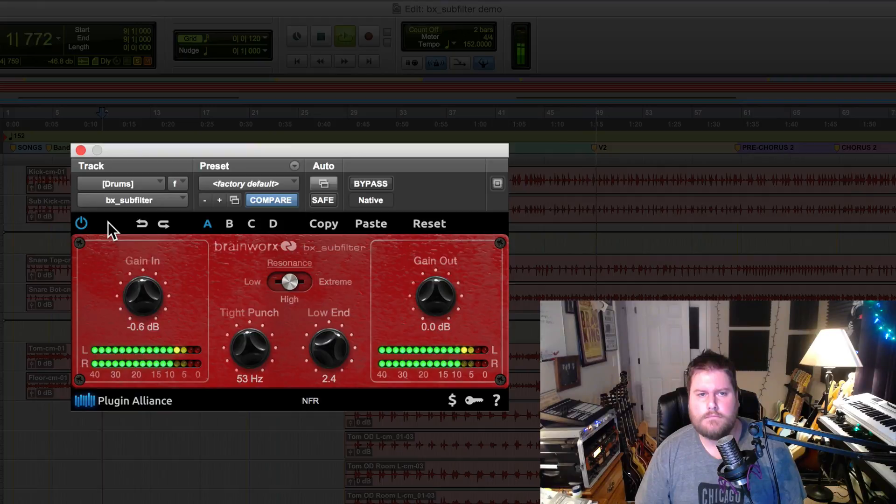
key(space)
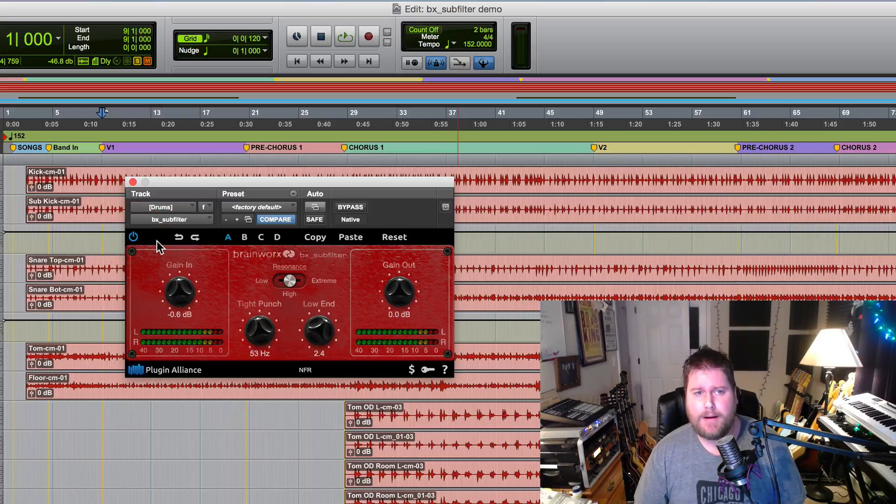
Step: Set Tight Punch to 30 Hz and raise it to 43 Hz to find the drums' punch frequency
key(space)
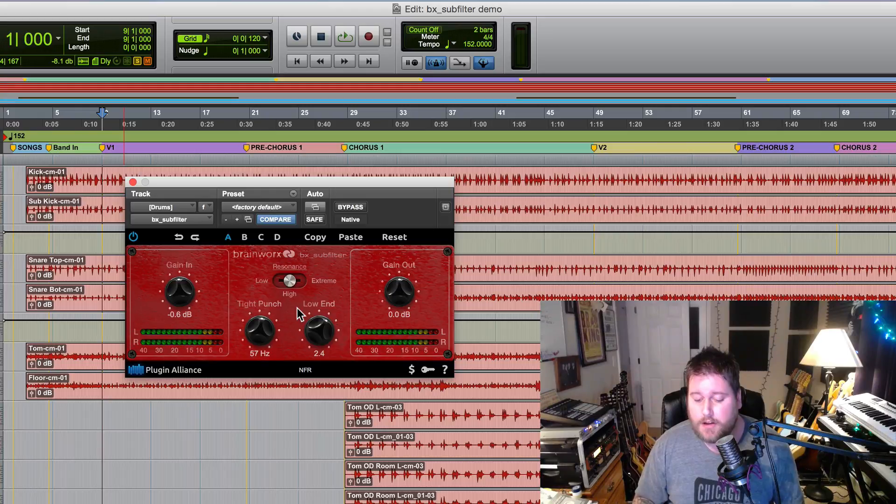
click(257, 358)
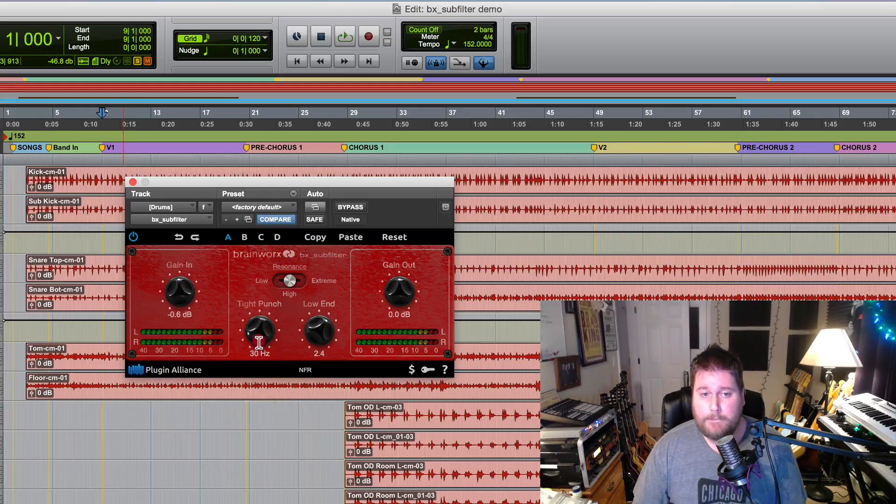
drag(258, 335, 257, 331)
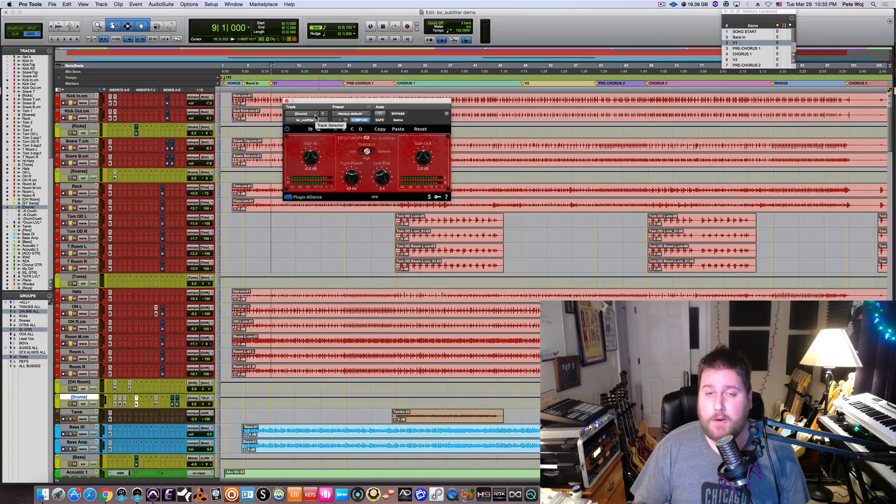
Step: Bypass bx_subfilter on the Drums bus and close its window
click(398, 114)
click(286, 101)
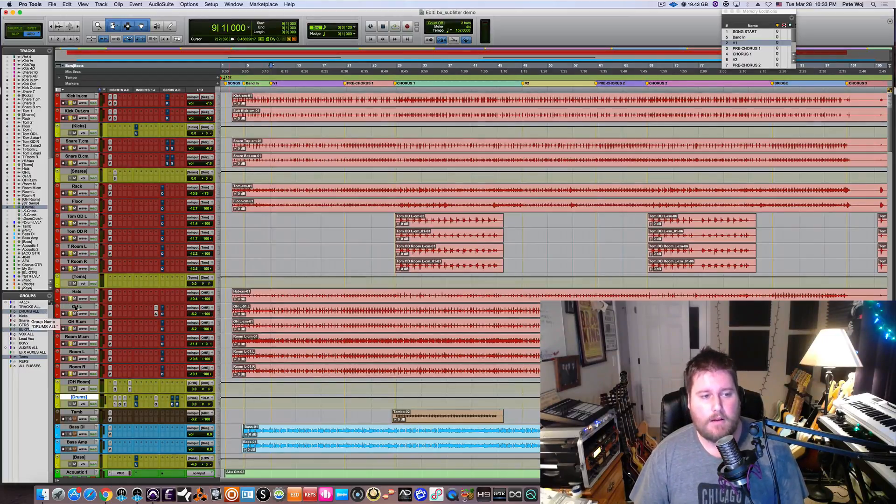
Step: Disable the DRUMS ALL group and solo the Kick In and Kick Out tracks
click(30, 311)
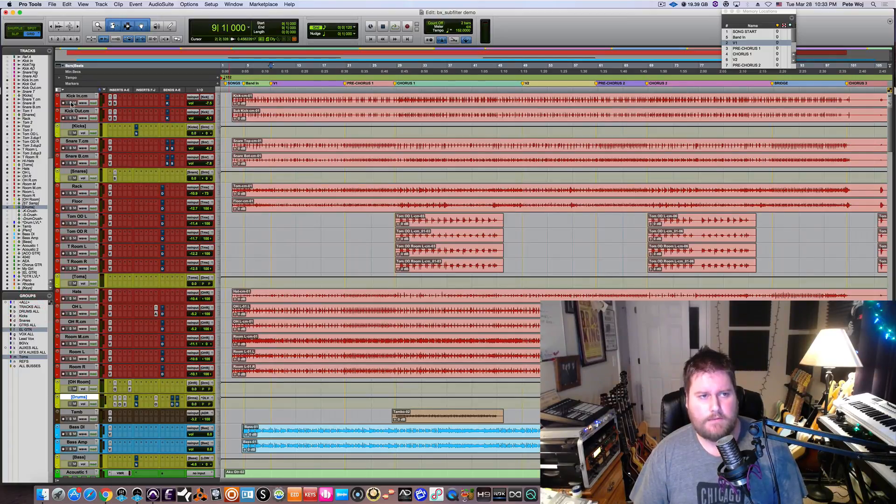
click(72, 118)
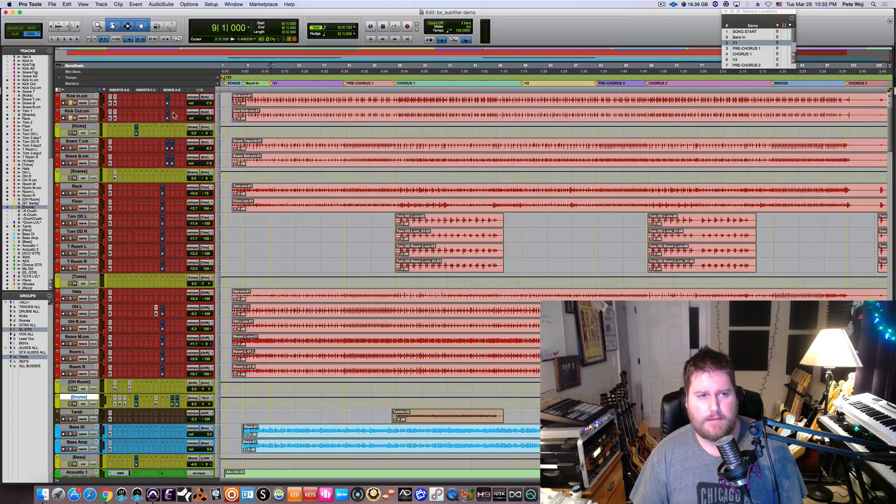
Step: Open bx_subfilter on the Kicks bus, move its window clear of the kick tracks and turn off its target so it stays open
click(137, 134)
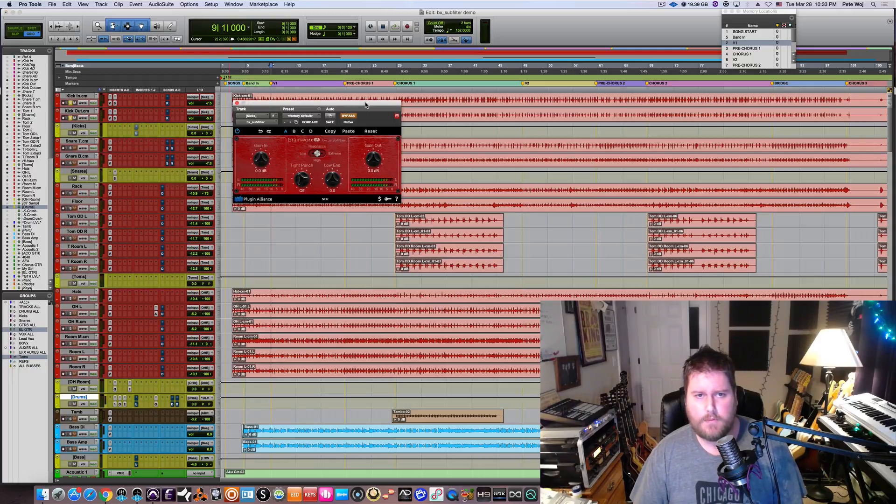
drag(367, 104, 361, 164)
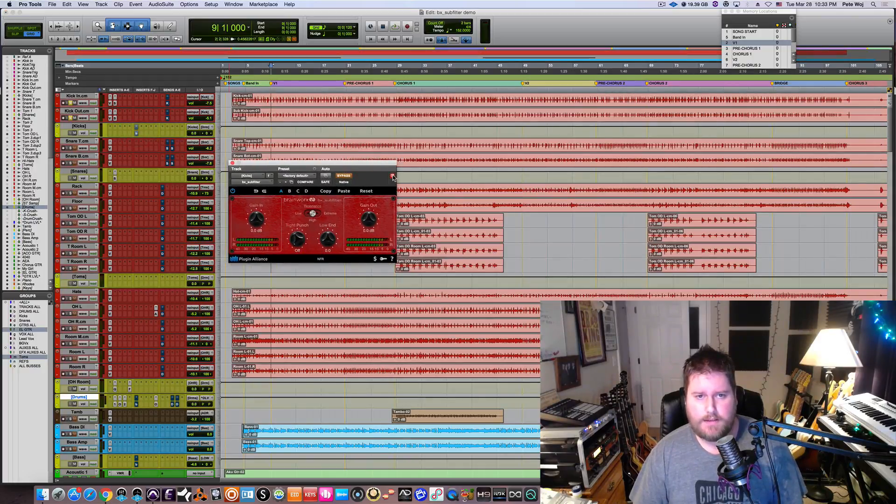
click(392, 176)
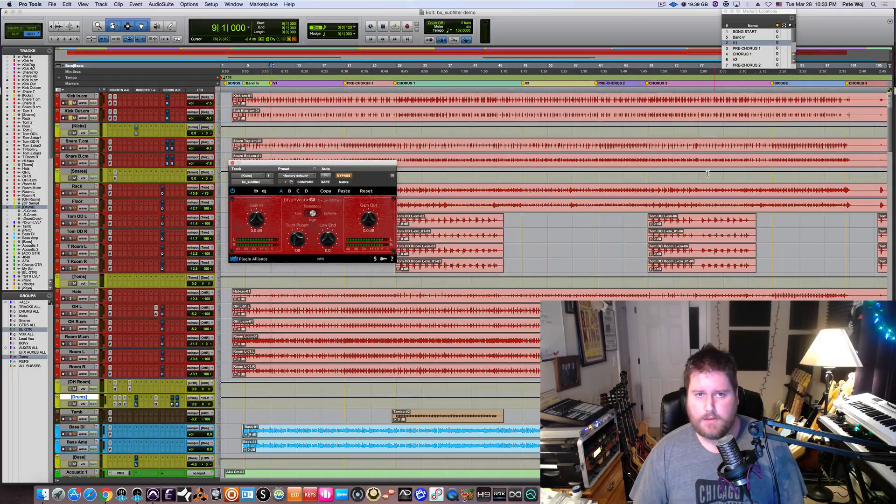
Step: Play the soloed kicks from the CHORUS 1 marker with bx_subfilter bypassed, and stop playback after listening
click(750, 54)
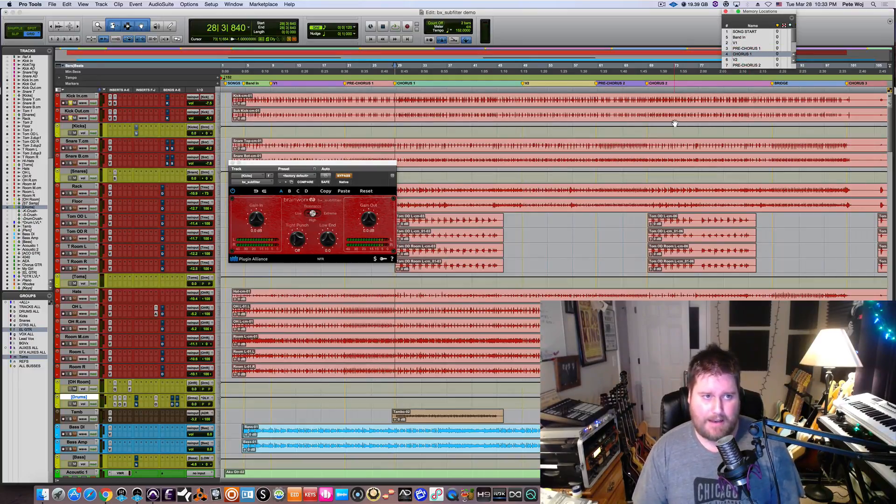
key(space)
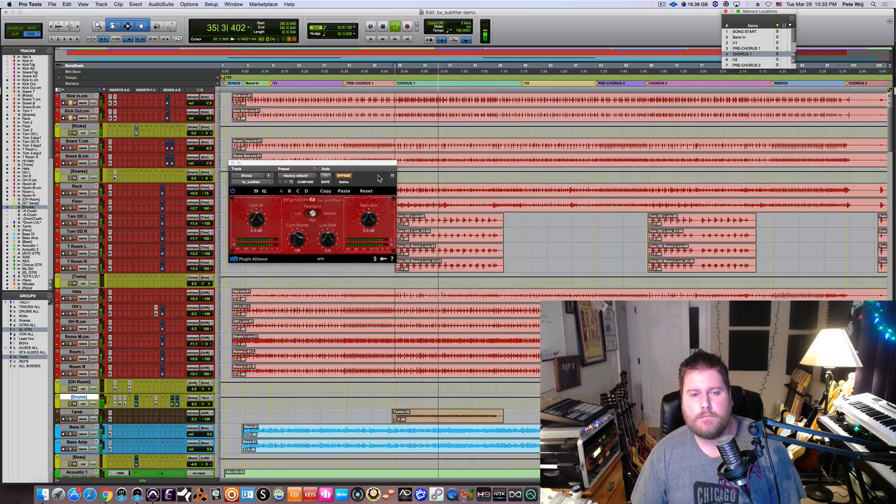
key(space)
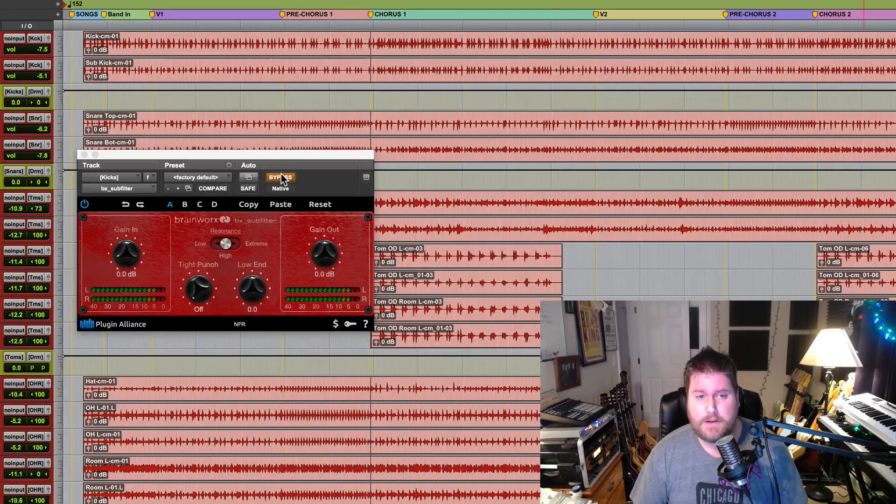
Step: Take bx_subfilter on the Kicks bus out of bypass and set Tight Punch to 48 Hz
click(280, 176)
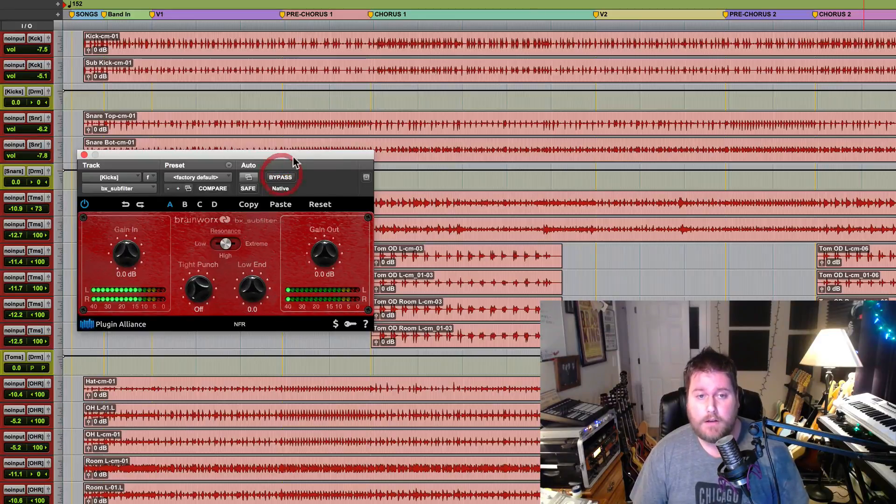
drag(301, 153, 295, 130)
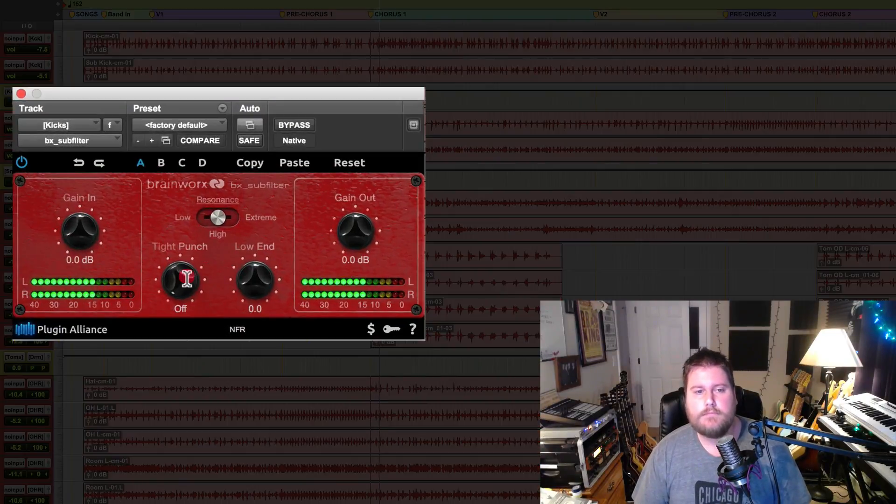
mouse_move(187, 279)
mouse_down()
mouse_move(181, 240)
mouse_move(186, 286)
mouse_move(181, 248)
mouse_move(182, 275)
mouse_up()
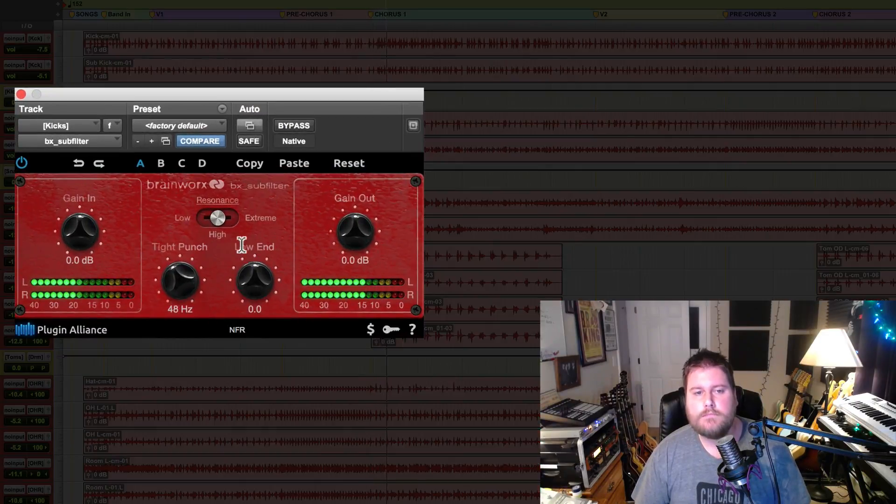
Step: Audition the Low, High and Extreme resonance settings on the kicks and compare the filter off and on at Extreme
click(200, 218)
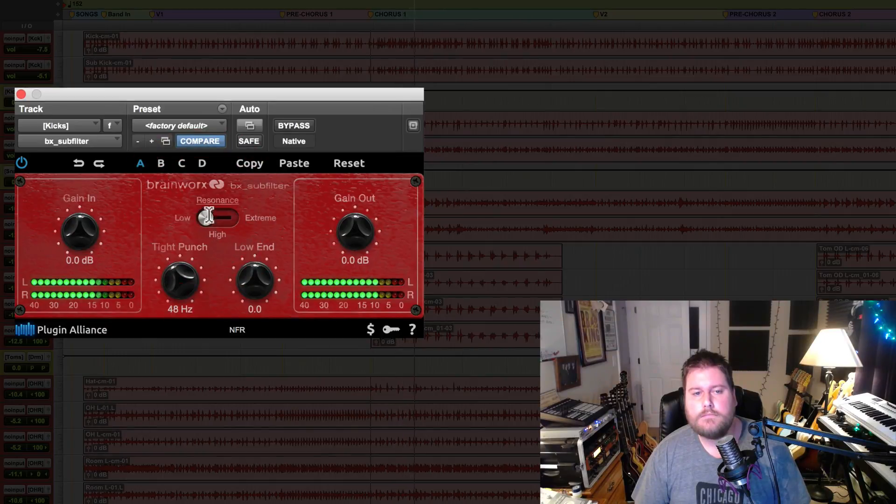
click(216, 218)
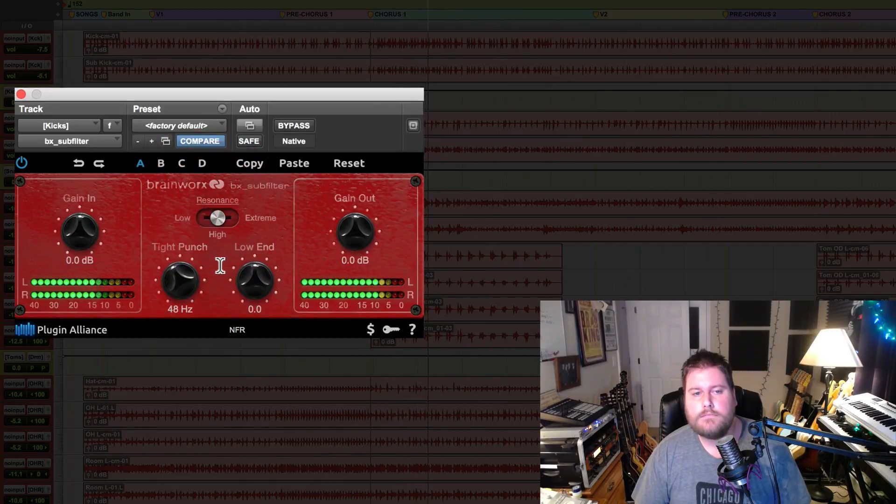
click(233, 218)
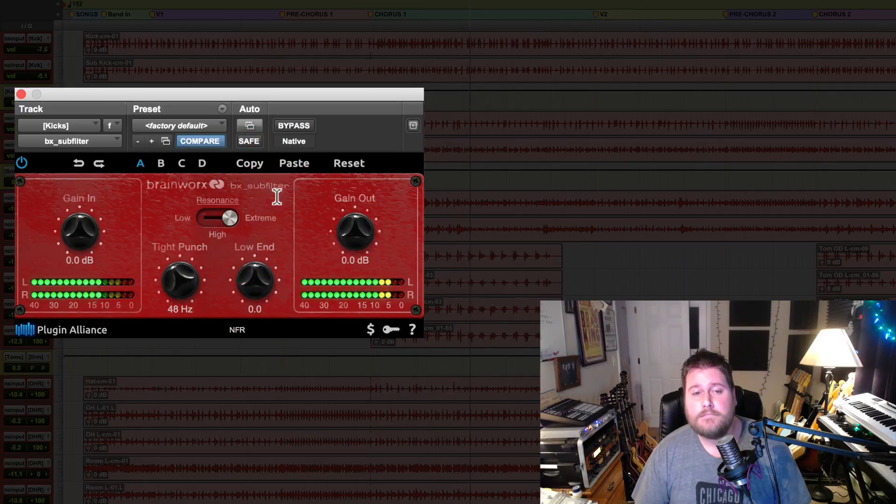
click(23, 164)
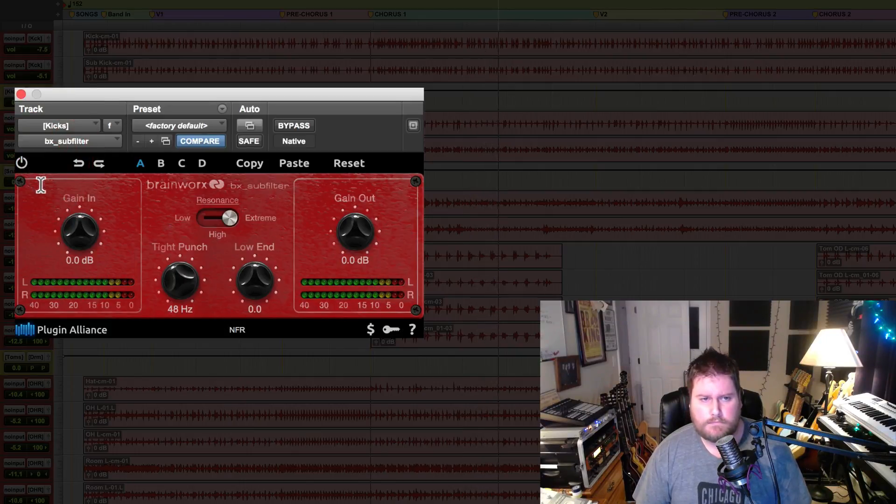
click(22, 163)
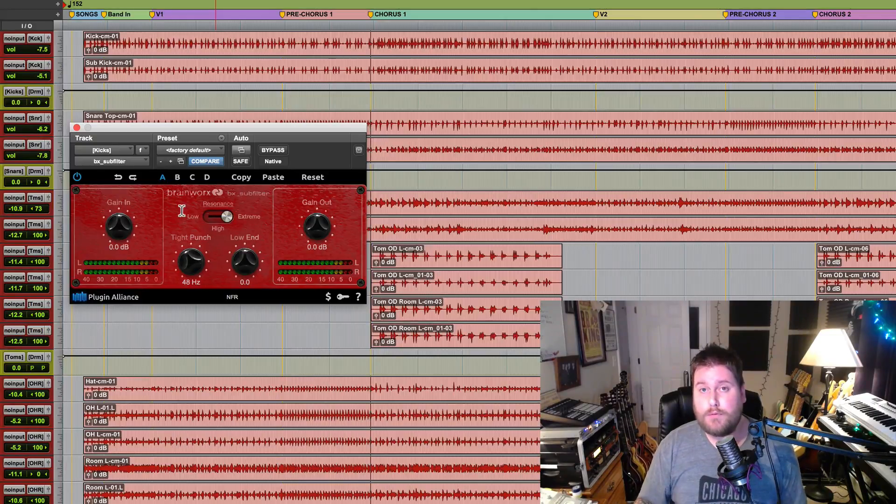
Step: Set the kick filter's Resonance to High, Low End to 3.9 and Tight Punch to 41 Hz
click(220, 216)
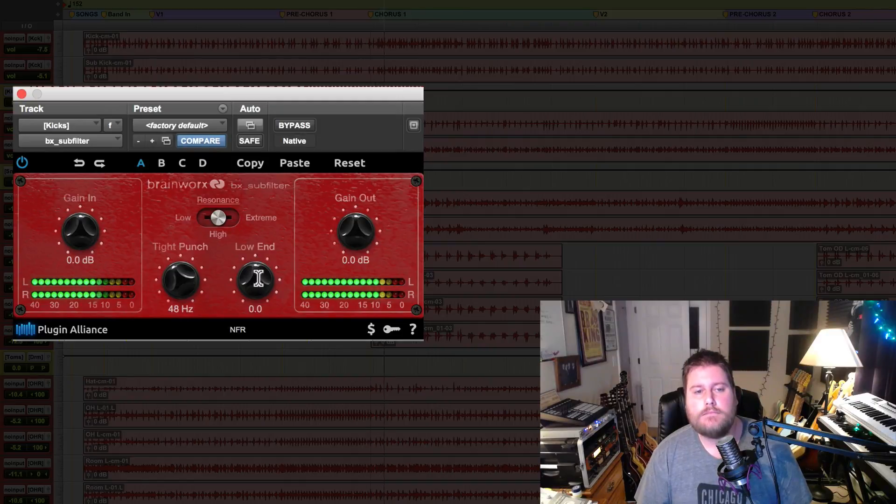
drag(258, 278, 252, 240)
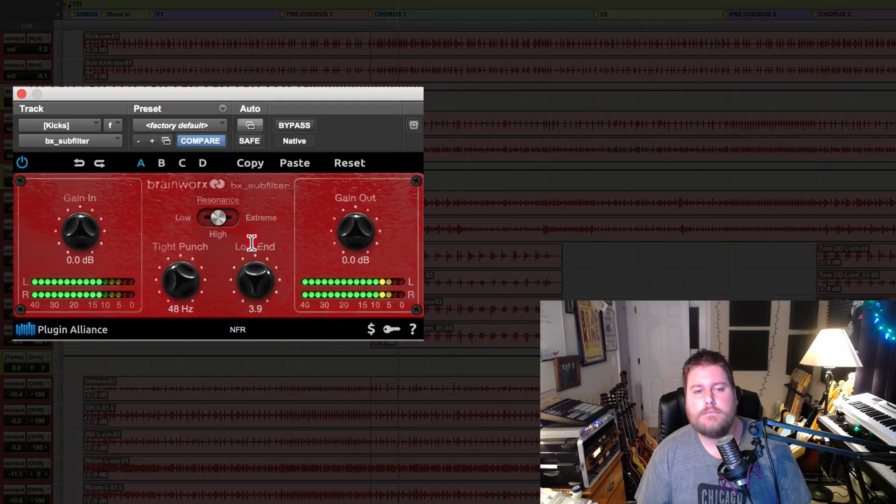
mouse_move(178, 280)
mouse_down()
mouse_move(174, 251)
mouse_move(172, 303)
mouse_move(171, 290)
mouse_up()
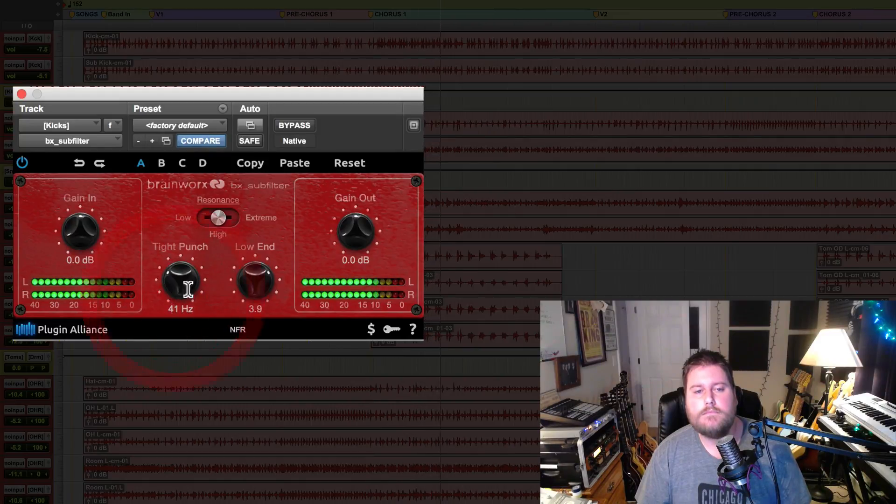
Step: Lower Gain Out to -3.6 dB, compare the kicks with the filter off and on, and readjust Gain Out to -2.9 dB
drag(362, 235, 358, 238)
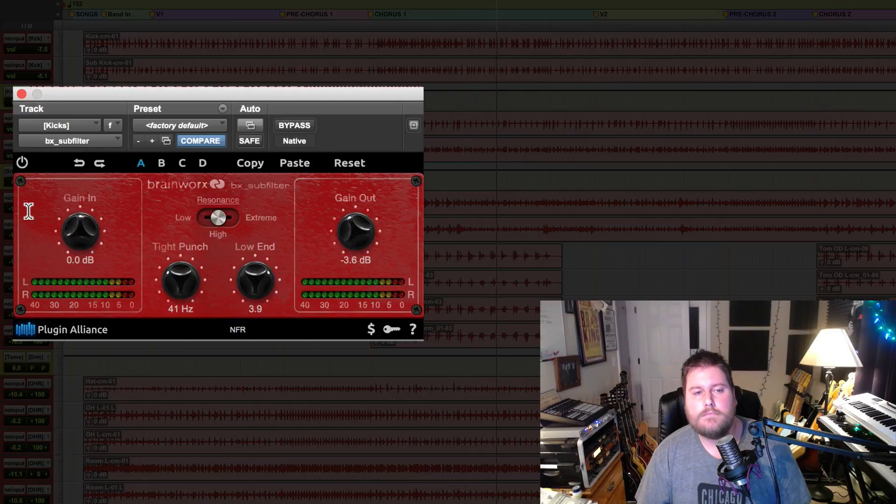
click(21, 162)
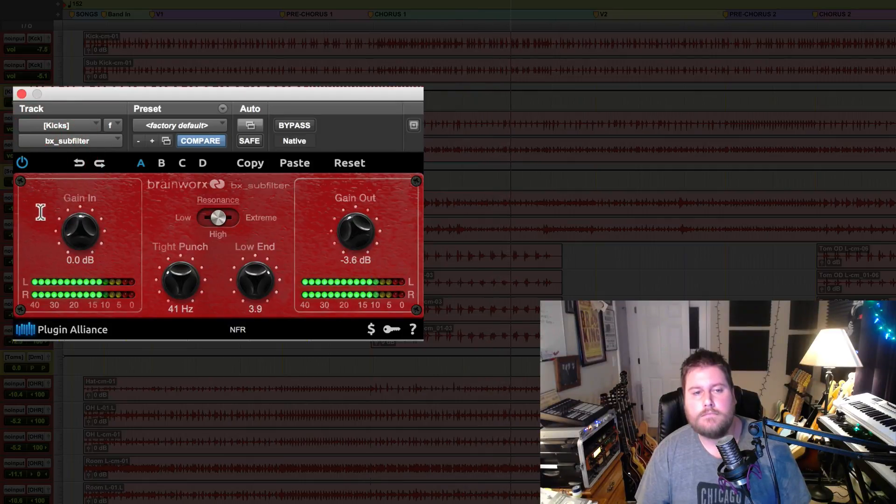
click(22, 162)
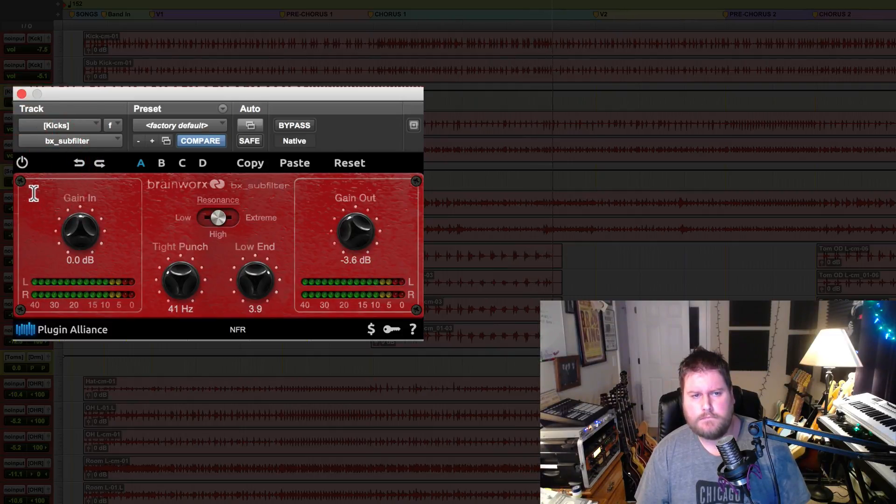
click(23, 162)
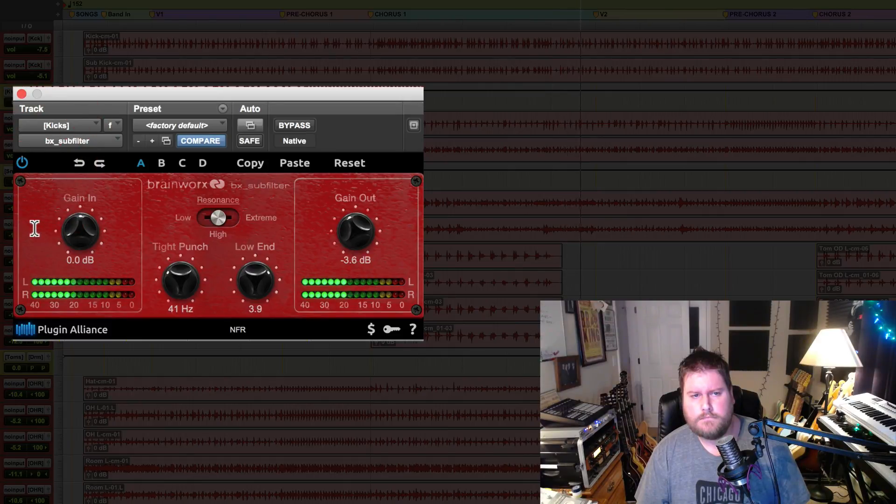
drag(375, 225, 363, 224)
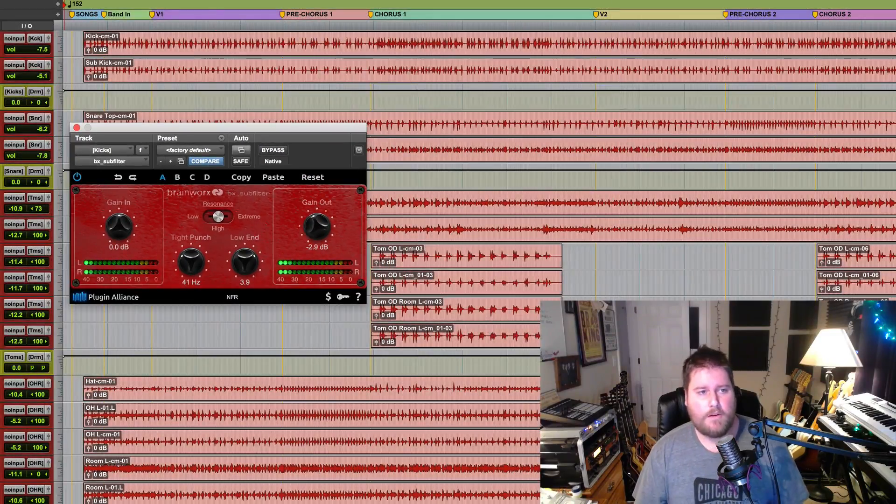
key(space)
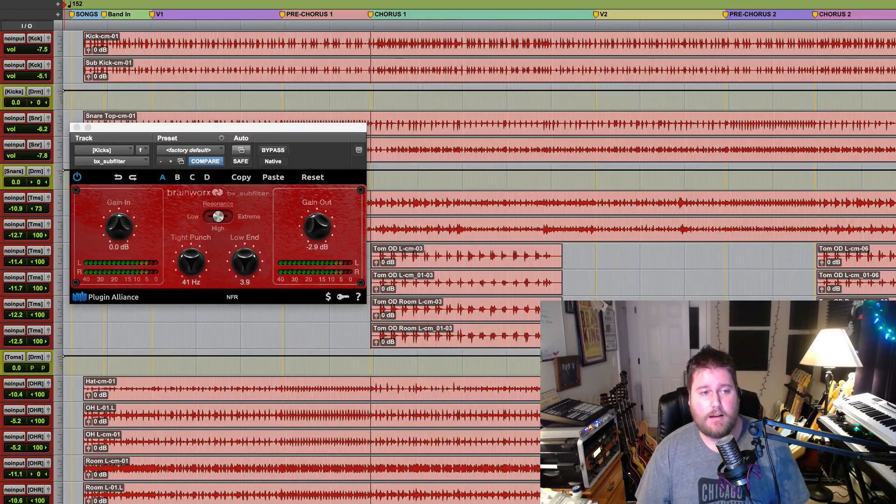
Step: Raise Gain Out to -0.3 dB during playback and fine-tune Tight Punch around 41 Hz, stopping playback after listening
key(space)
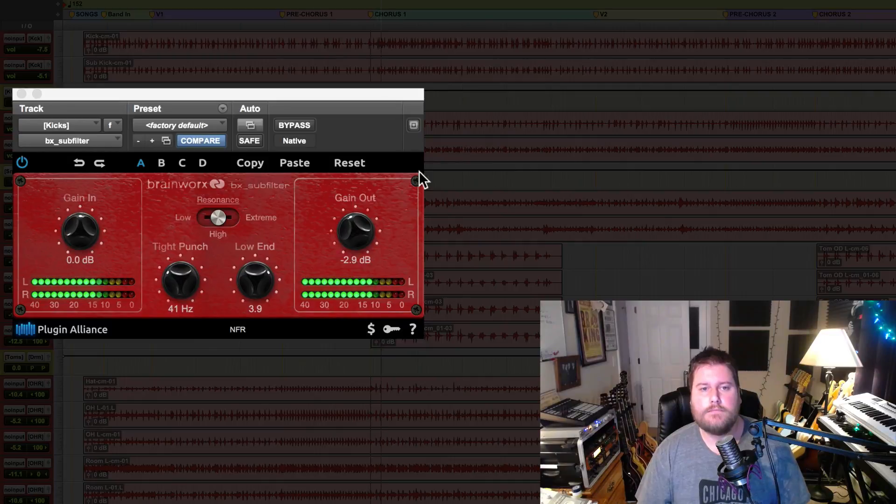
drag(351, 230, 349, 217)
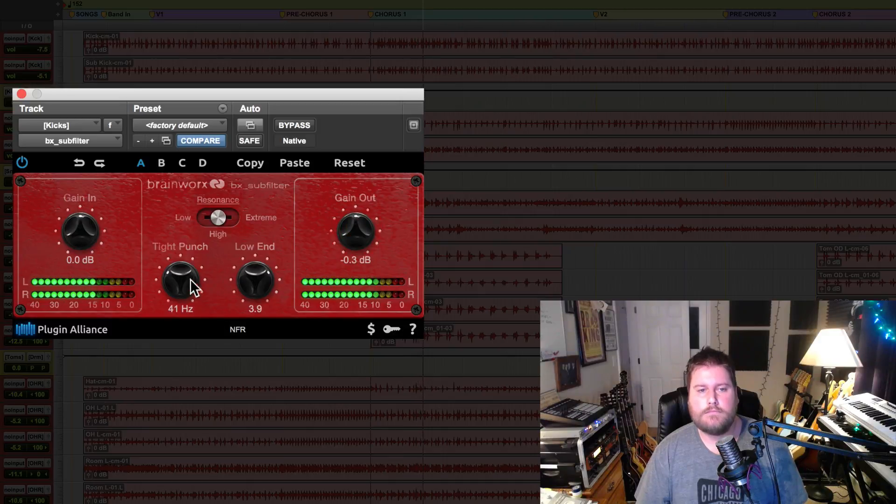
mouse_move(192, 283)
mouse_down()
mouse_move(183, 261)
mouse_move(176, 280)
mouse_up()
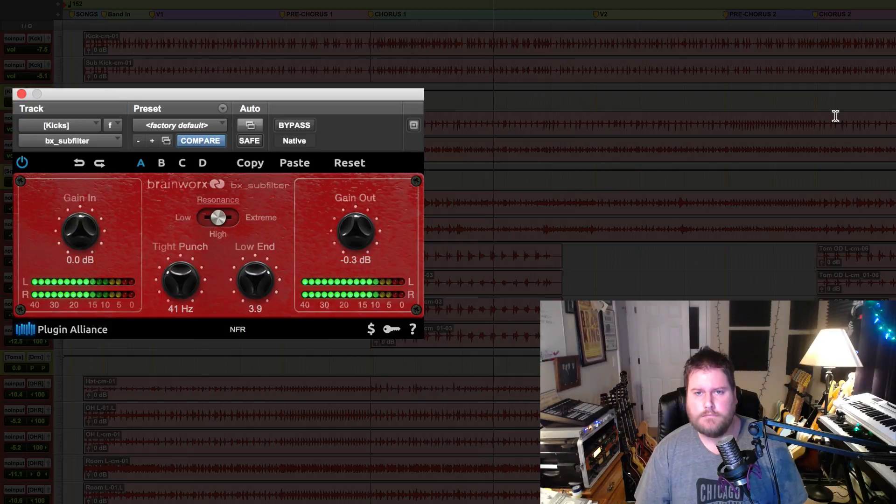
key(space)
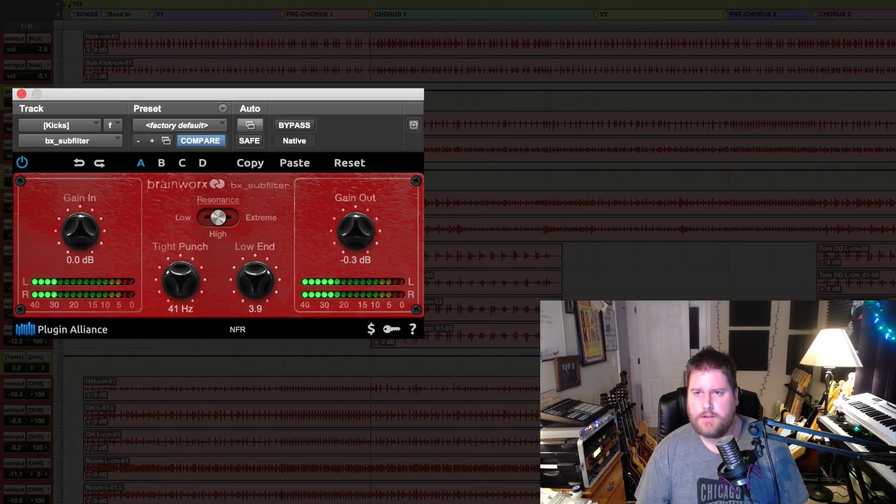
Step: Set Tight Punch to 49 Hz and Resonance to Extreme during playback, and compare the kicks with the filter off and on
key(space)
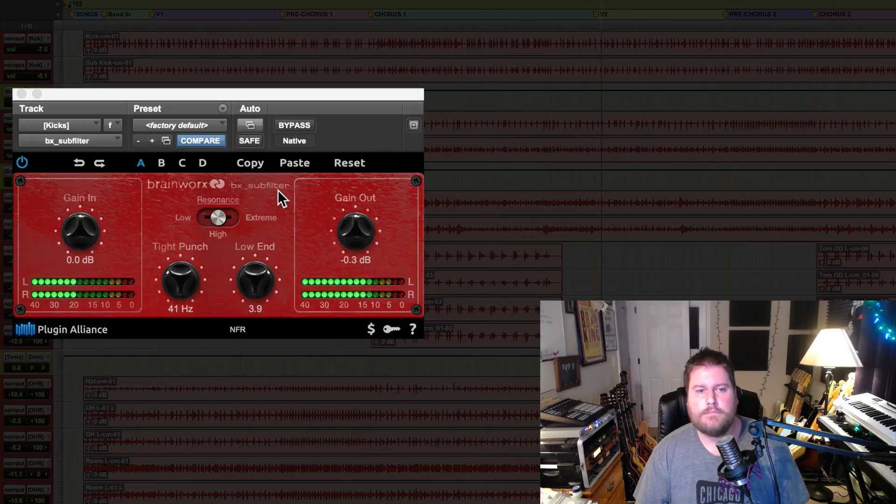
drag(177, 284, 169, 243)
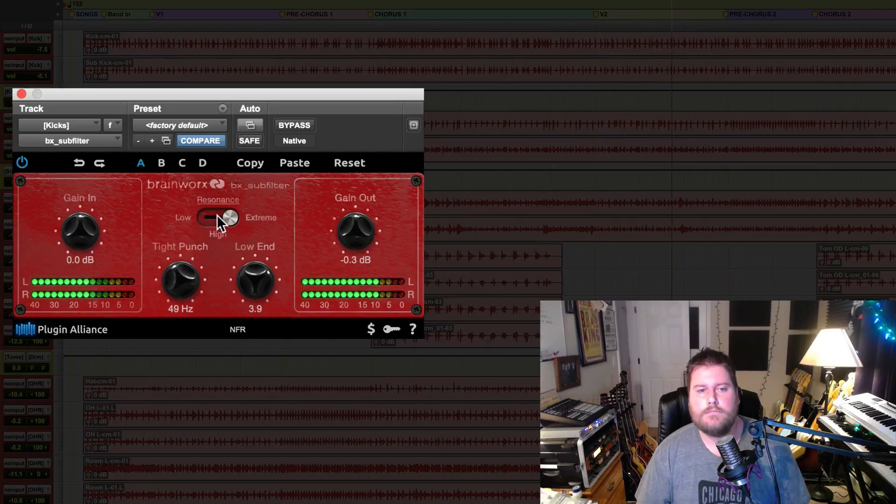
click(22, 161)
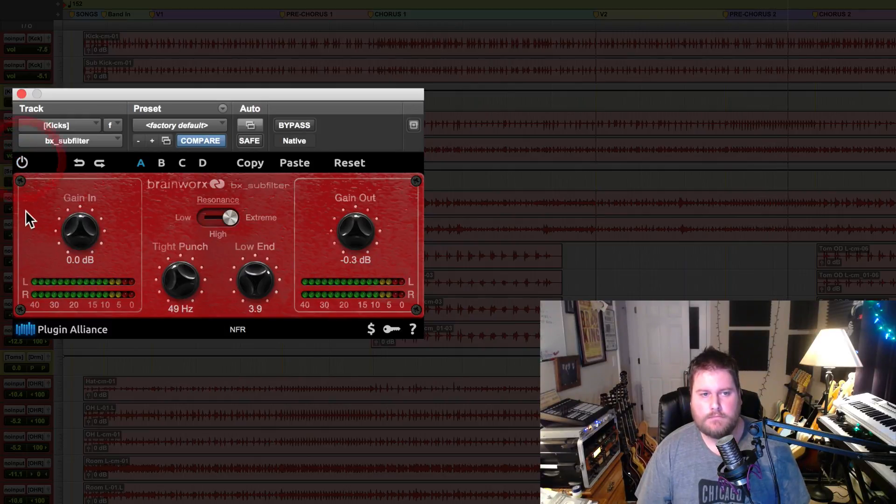
click(22, 161)
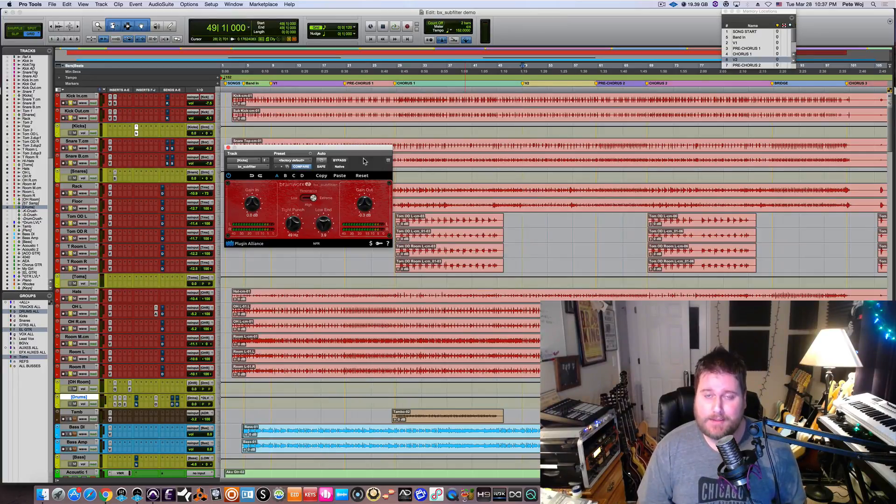
Step: Close the Kicks filter window, open bx_subfilter on the Bass bus above the tracks and play from V2 with it bypassed
click(228, 148)
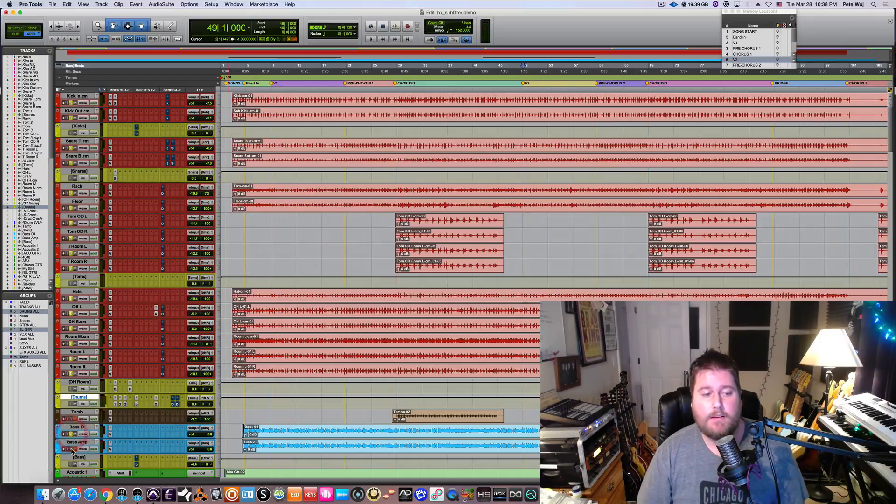
click(137, 462)
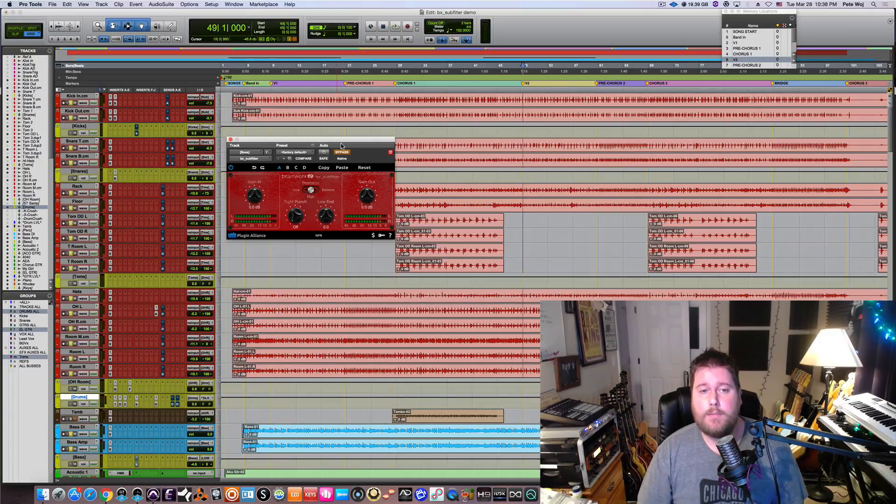
drag(341, 141, 629, 9)
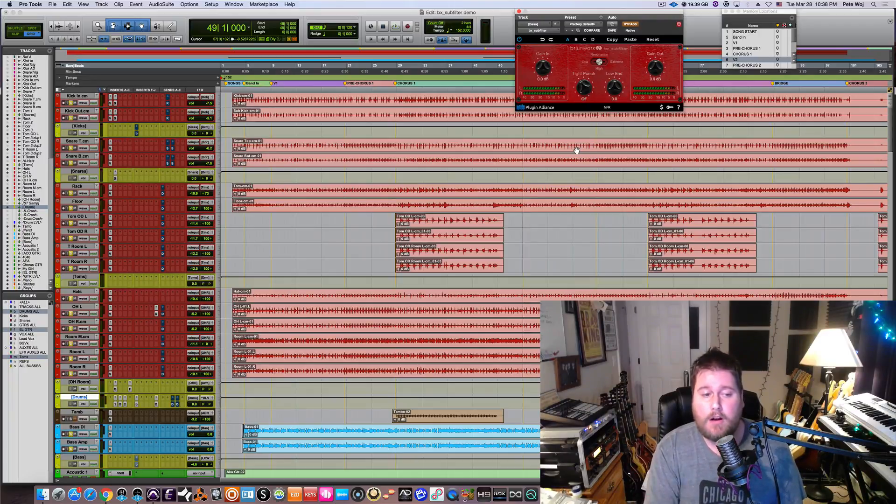
key(space)
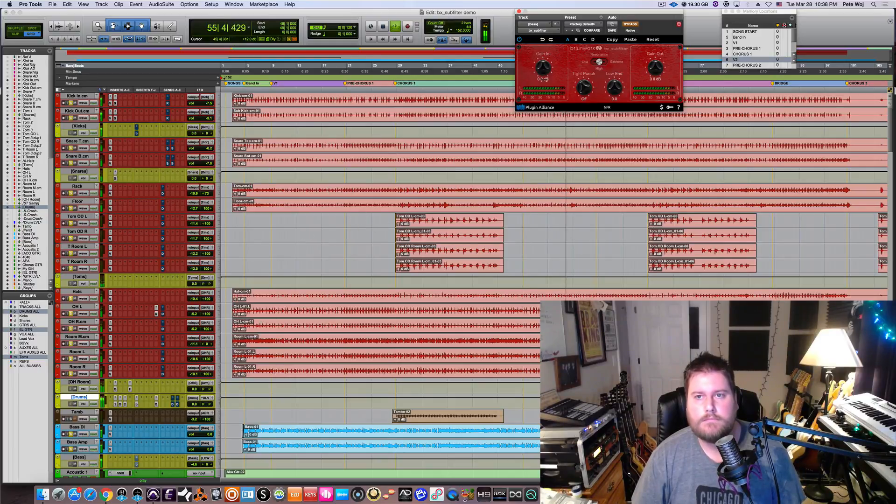
Step: Keep the Bass filter window open, open bx_subfilter on the Drums bus as well, and arrange the two windows side by side
click(679, 24)
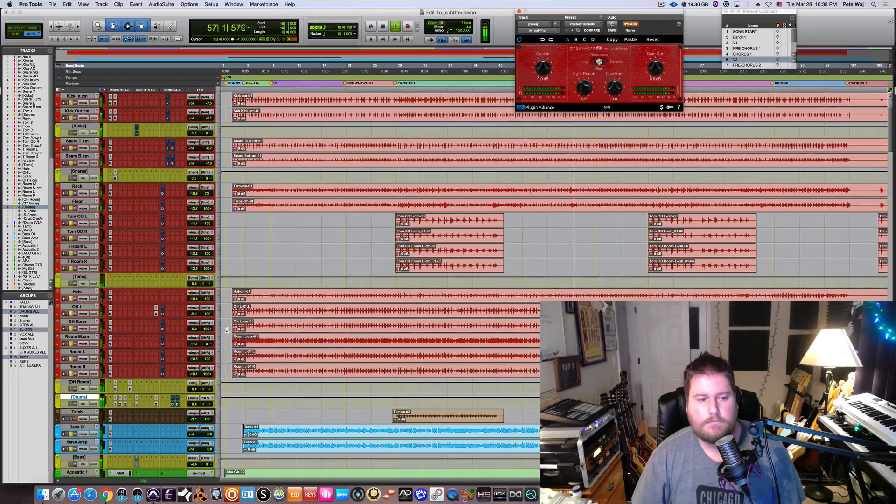
click(153, 398)
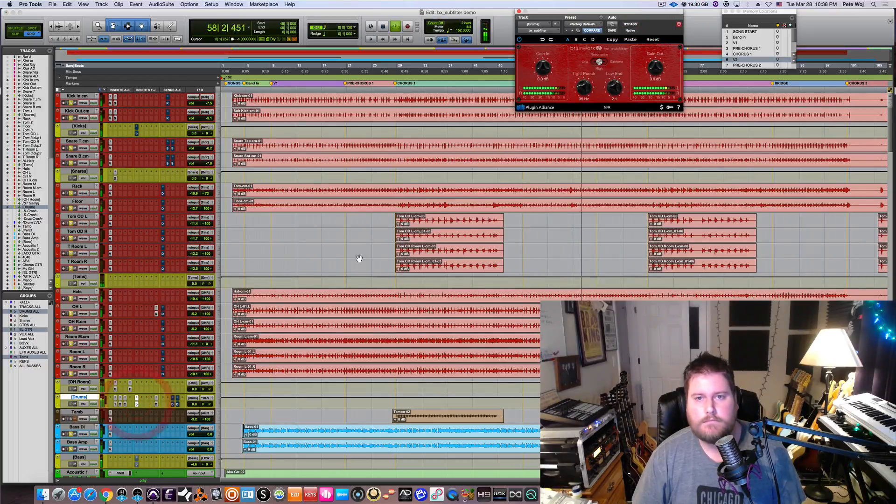
drag(659, 12, 388, 104)
click(407, 115)
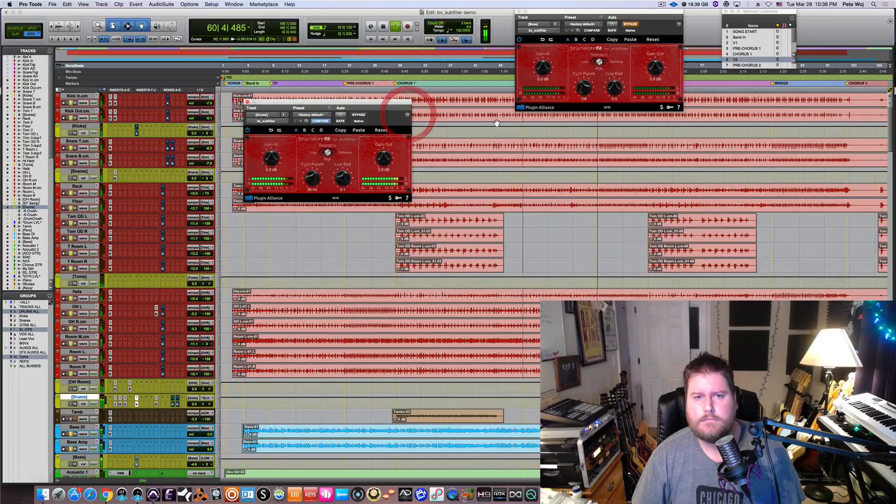
drag(613, 12, 537, 103)
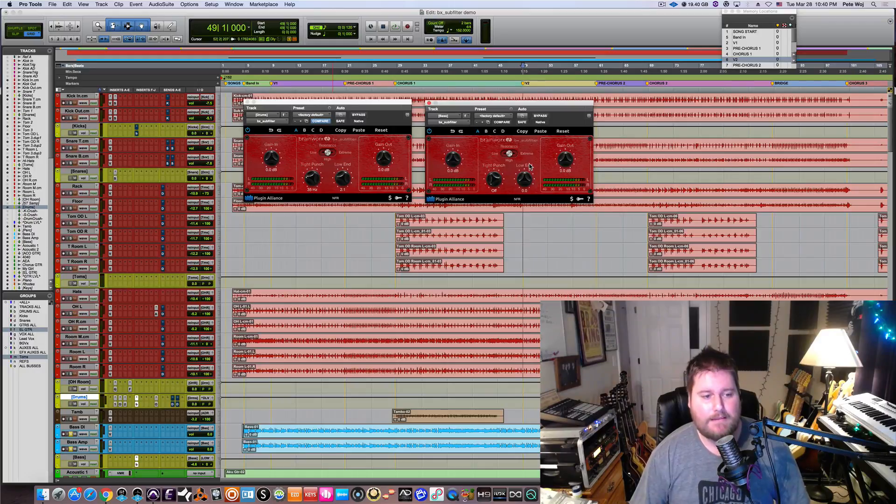
Step: Play from V2, sweep Tight Punch on the Bass filter and settle on 59 Hz, stopping playback after listening
key(space)
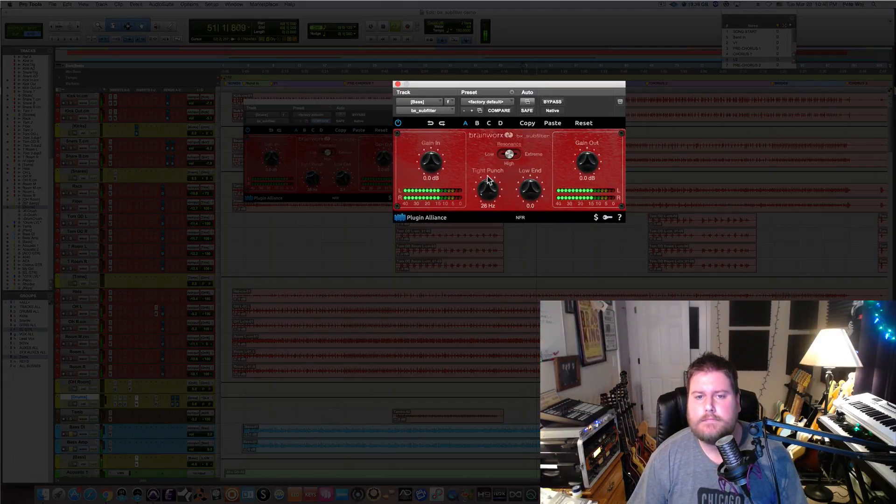
mouse_move(487, 176)
mouse_down()
mouse_move(481, 153)
mouse_move(486, 183)
mouse_up()
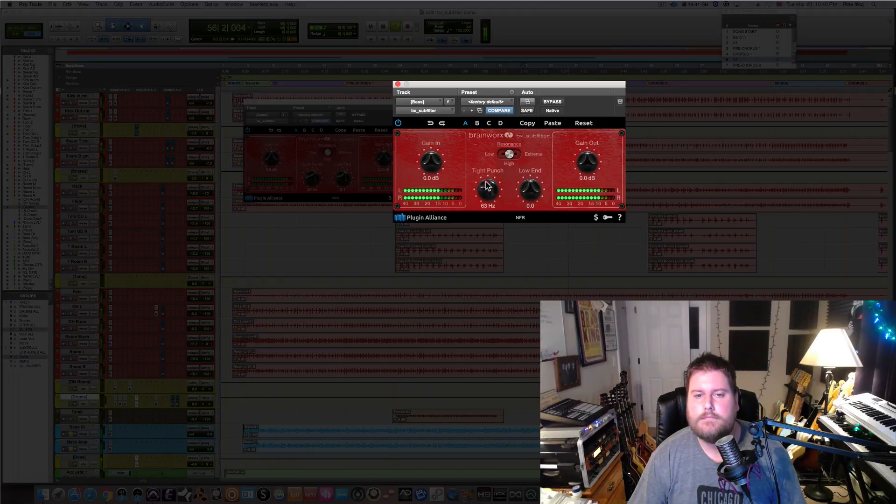
drag(486, 185, 488, 176)
drag(485, 172, 484, 216)
drag(486, 185, 487, 182)
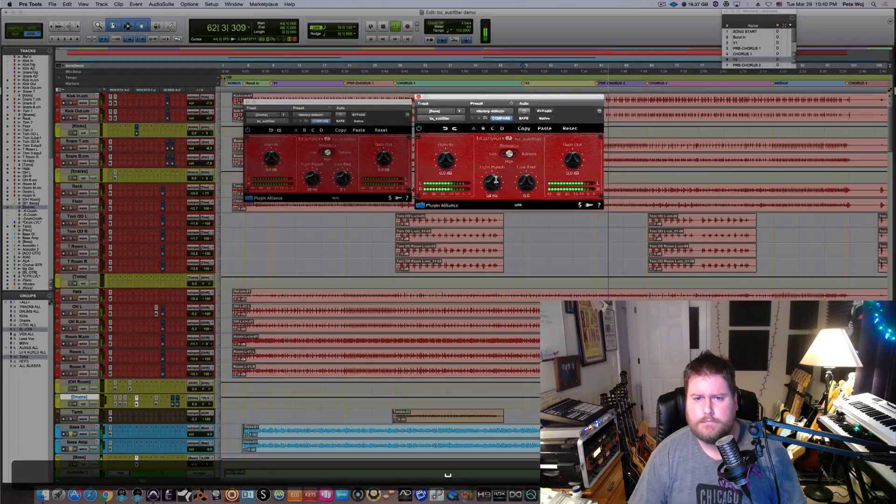
key(space)
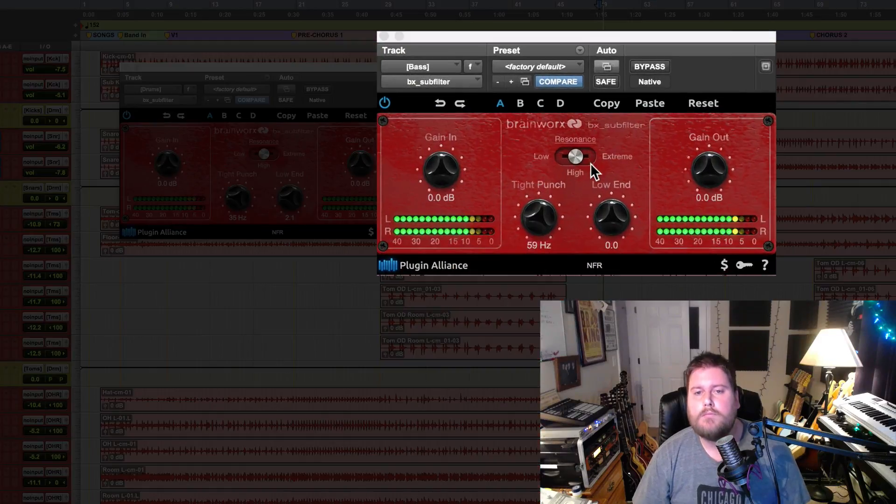
Step: Raise the Bass filter's Low End to 7.1 and audition Resonance at Low and High, ending on Extreme
drag(625, 218, 615, 184)
click(563, 156)
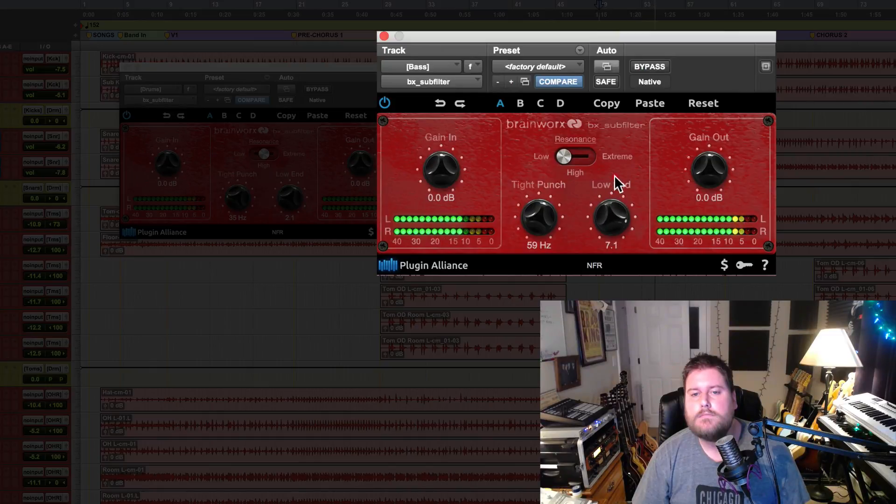
click(574, 156)
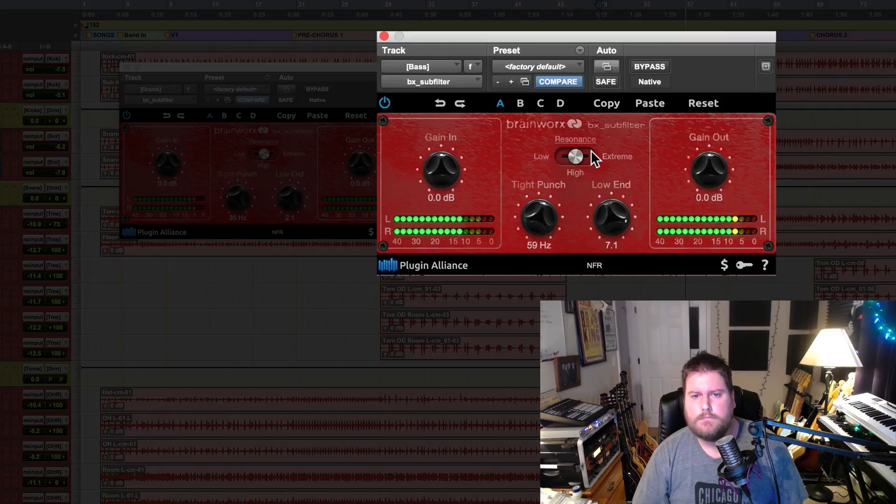
click(591, 151)
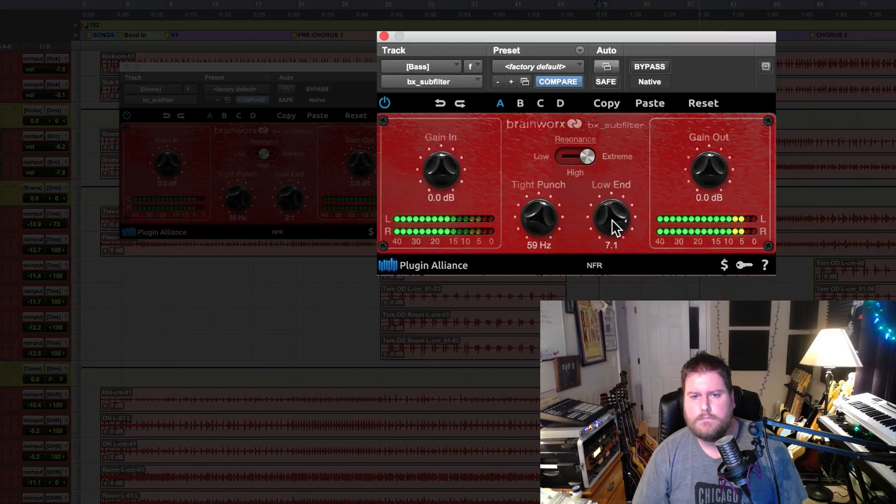
Step: Reduce Low End to 3.7 and Gain Out to -4.1 dB, and compare the bass with the filter off and on
mouse_move(611, 219)
mouse_down()
mouse_move(614, 235)
mouse_move(612, 208)
mouse_up()
key(space)
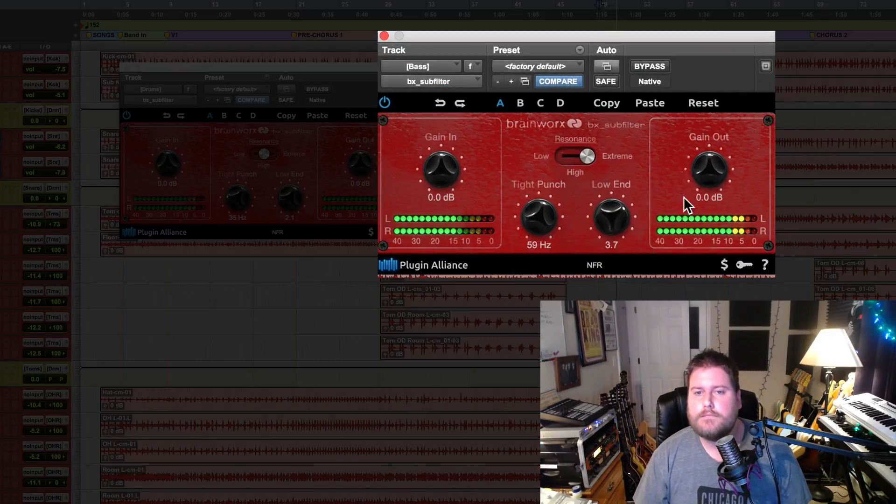
drag(724, 170, 714, 181)
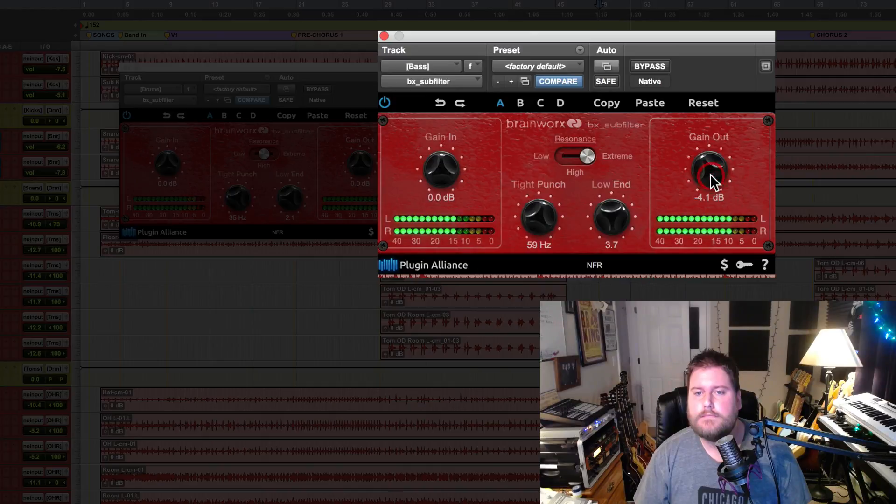
click(384, 101)
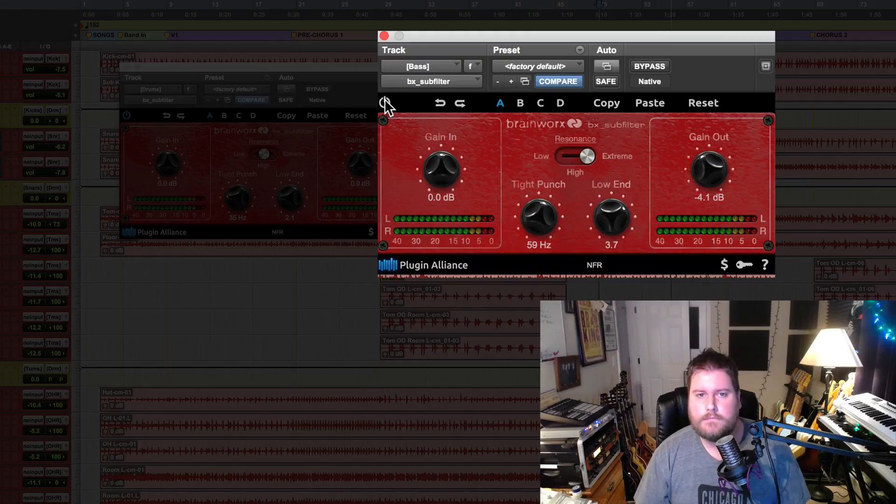
click(385, 102)
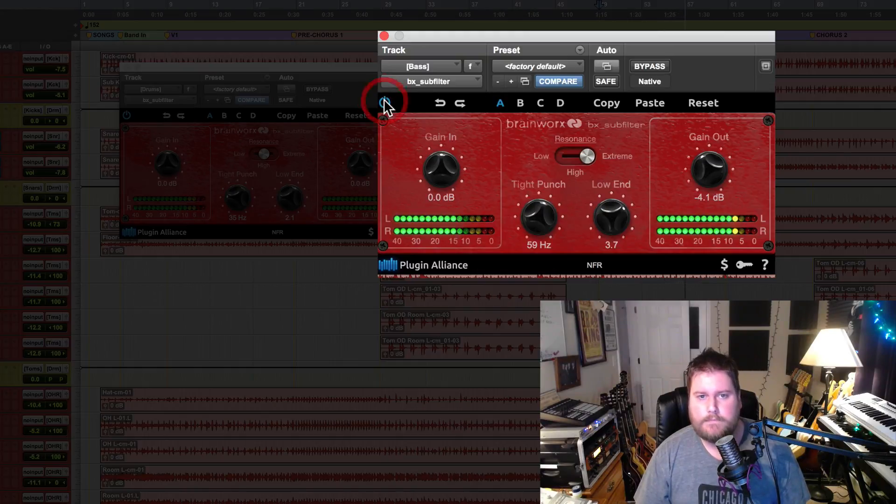
Step: Raise the Bass filter's Gain Out to -3.2 dB and on to -2.6 dB, comparing the filter off and on at each level
drag(714, 182, 710, 169)
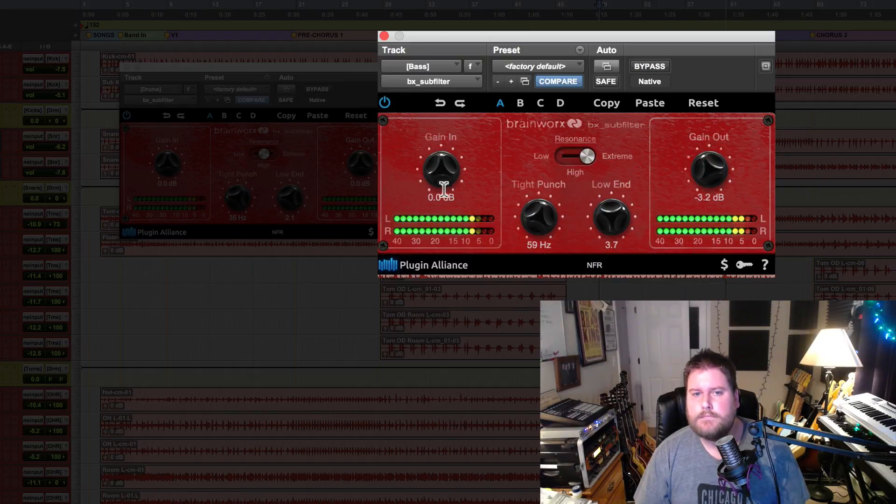
click(384, 102)
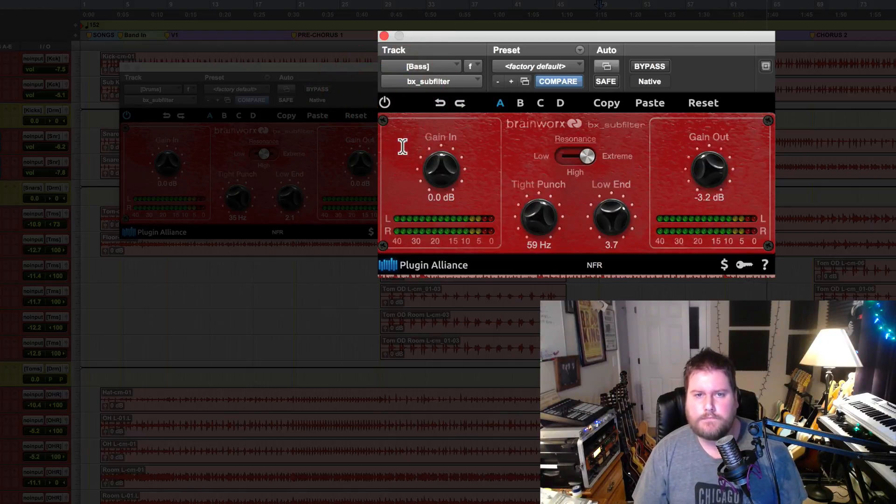
click(385, 103)
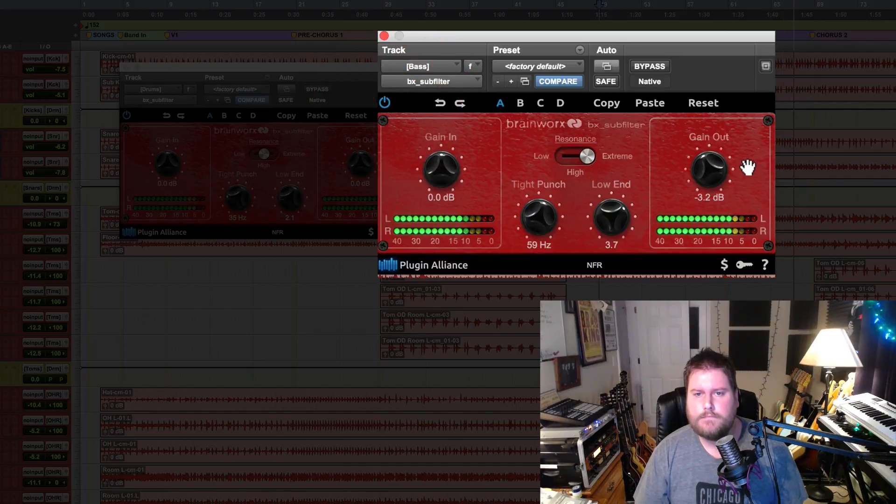
drag(716, 167, 714, 164)
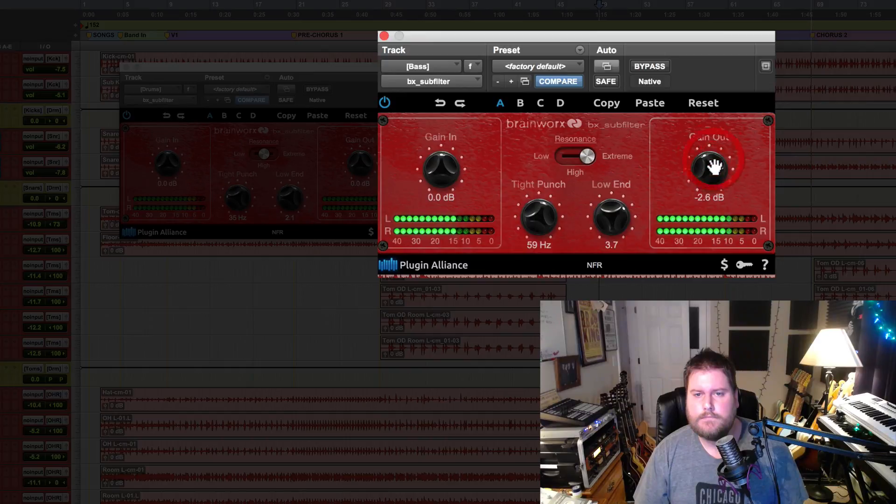
click(383, 102)
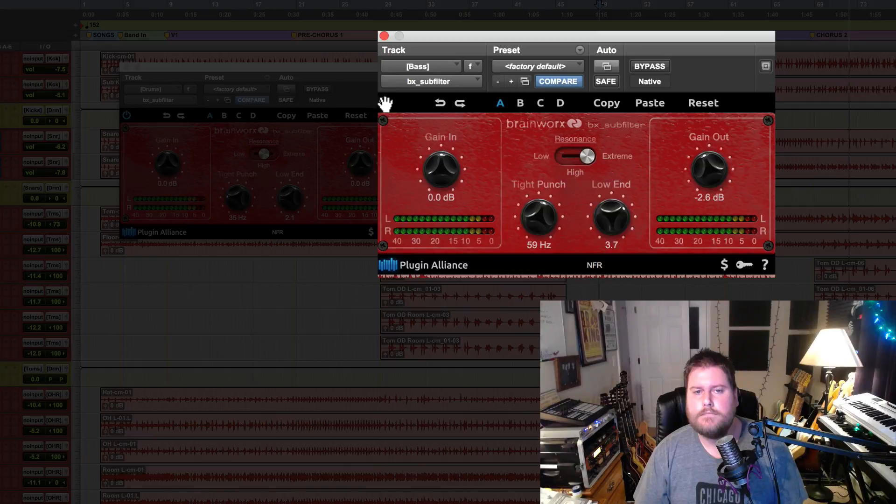
click(386, 103)
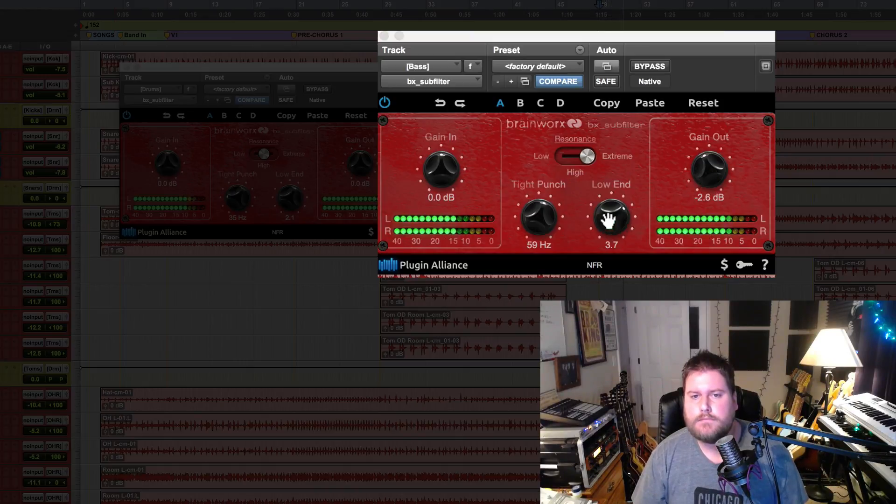
Step: Lower Low End on the Bass filter to 1.9 and compare the bass twice with the filter off and on
drag(608, 220, 609, 227)
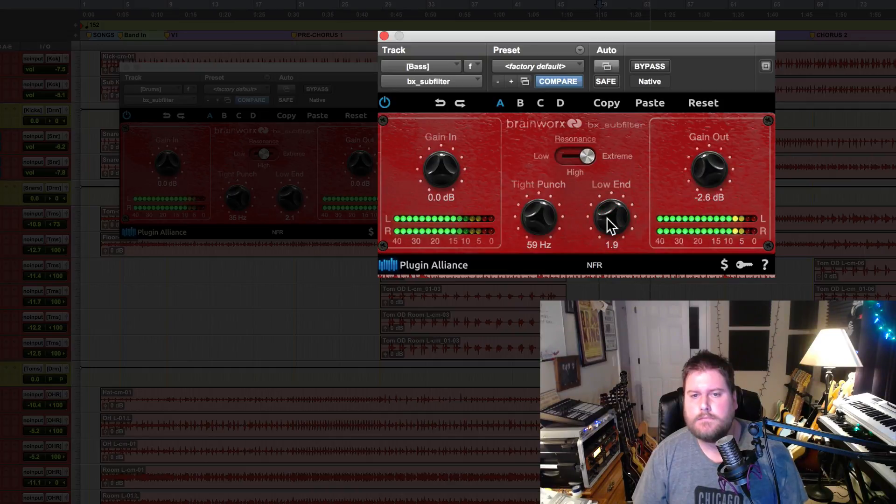
click(384, 102)
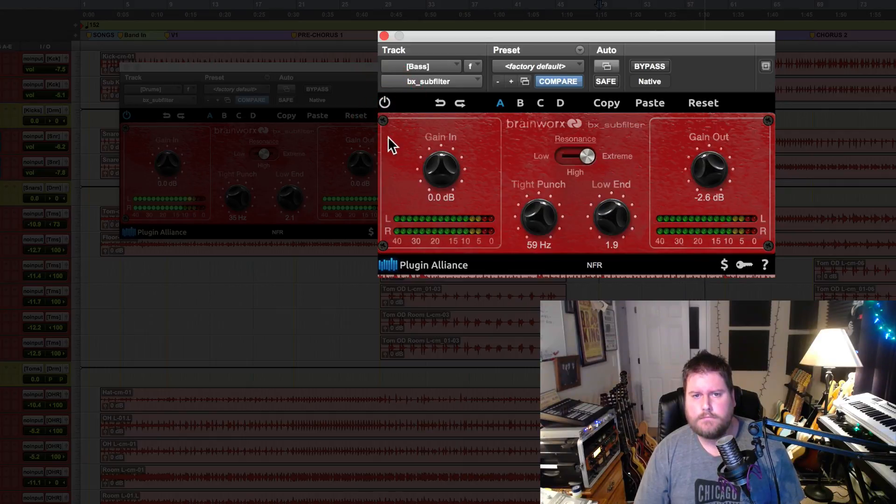
click(384, 102)
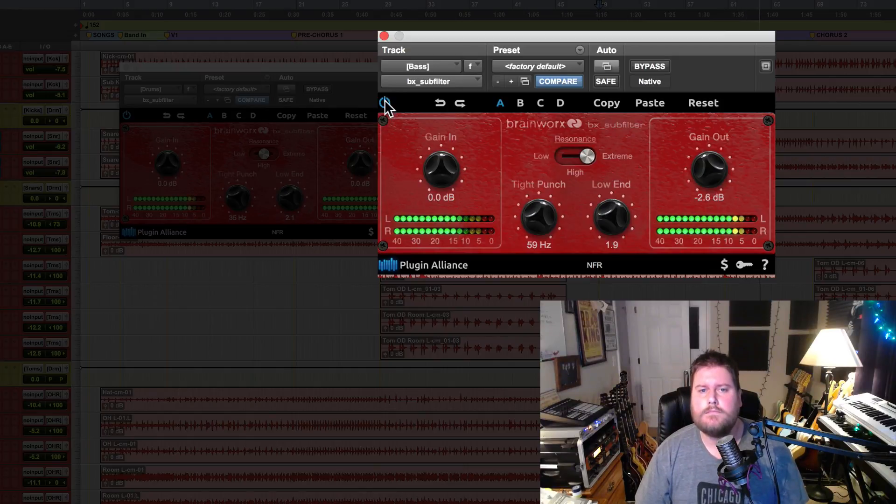
click(384, 101)
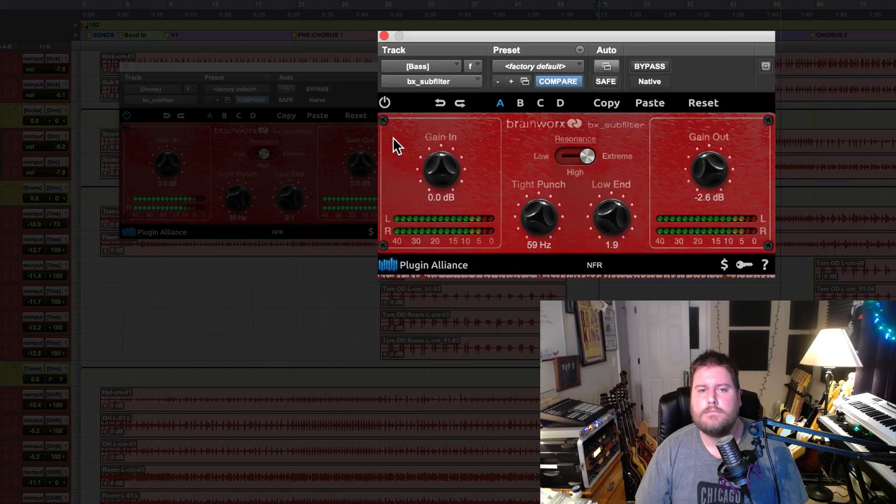
click(384, 102)
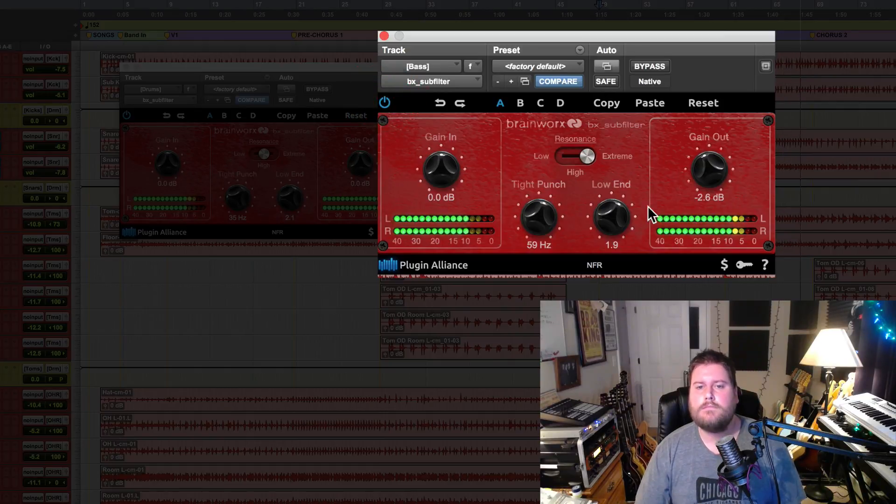
Step: Level-match the Bass filter by comparing it off and on at Gain Out -1.0 dB and 0.4 dB, settling on -0.3 dB
drag(711, 166, 709, 166)
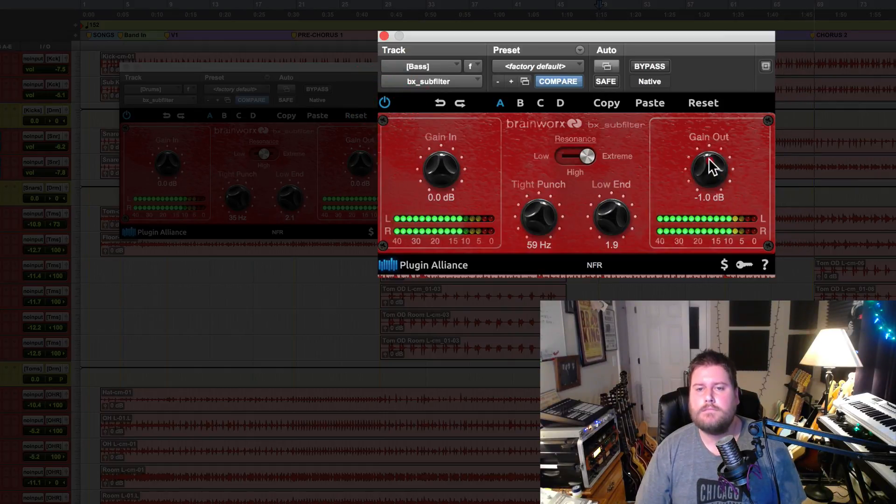
click(384, 103)
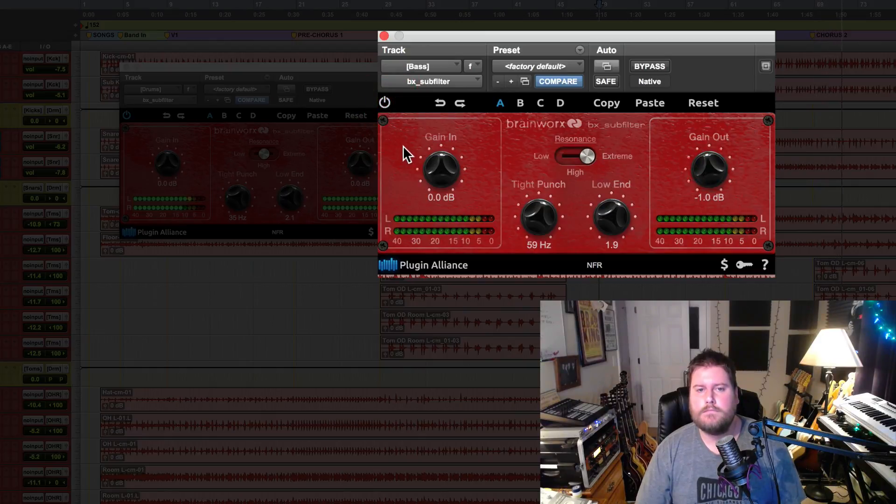
click(385, 102)
drag(709, 164, 709, 160)
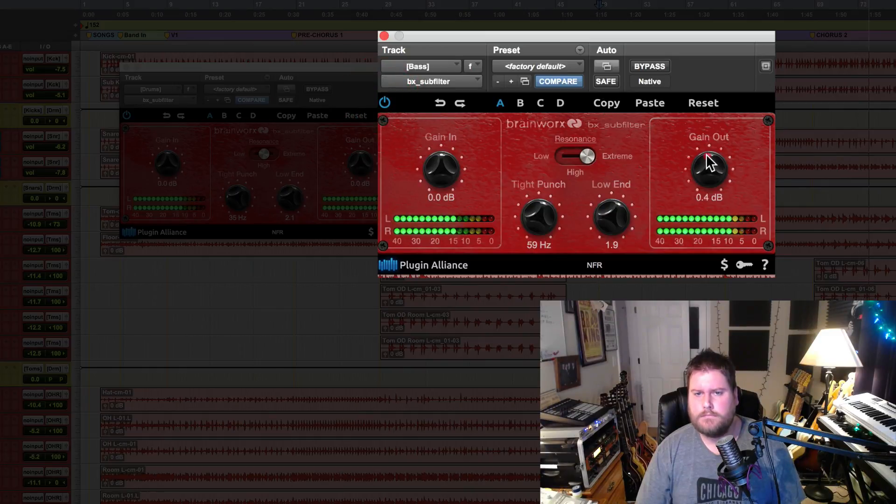
click(386, 100)
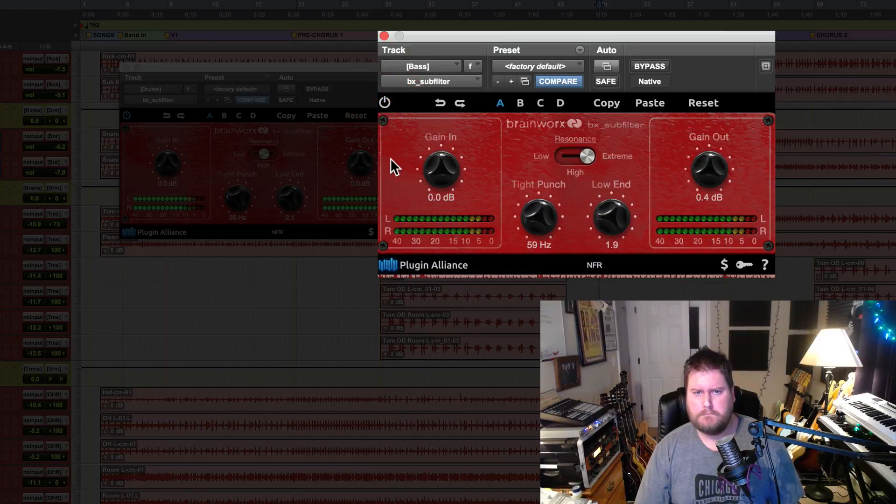
click(385, 102)
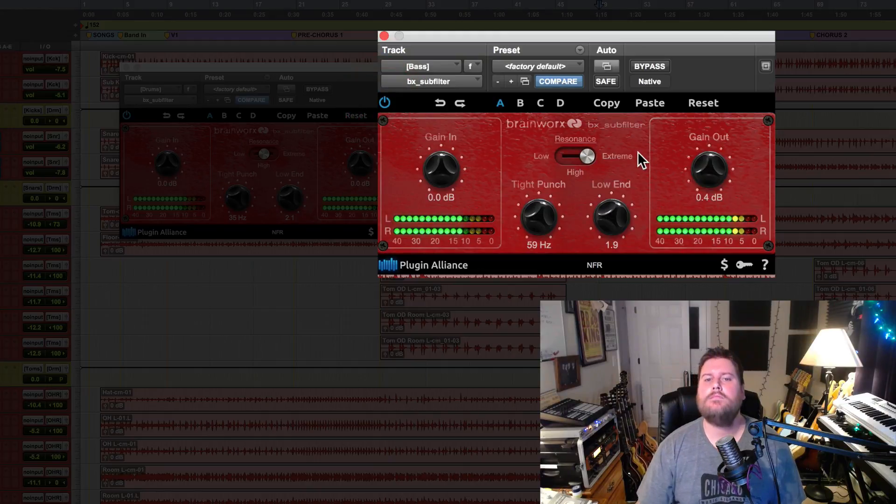
mouse_move(732, 163)
mouse_down()
mouse_move(710, 170)
mouse_move(721, 168)
mouse_up()
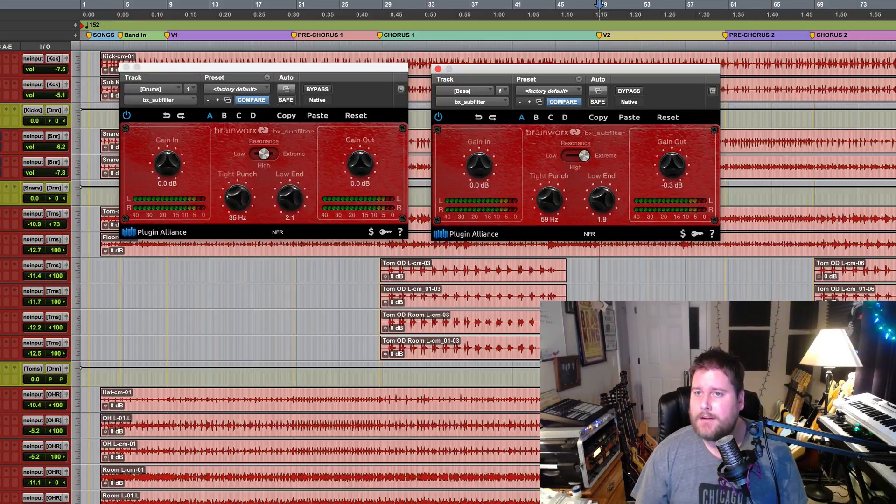
Step: Play the chorus with the Drums and Bass filters side by side and compare both switched off and back on
click(894, 156)
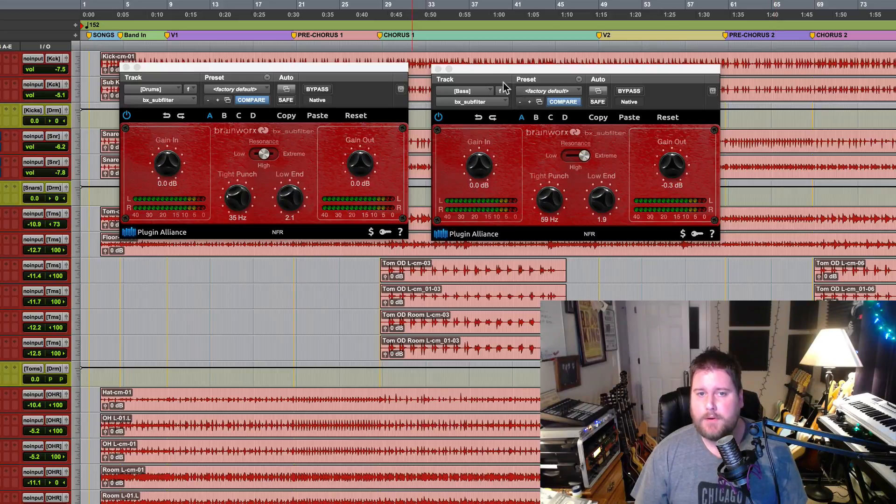
drag(484, 67, 478, 66)
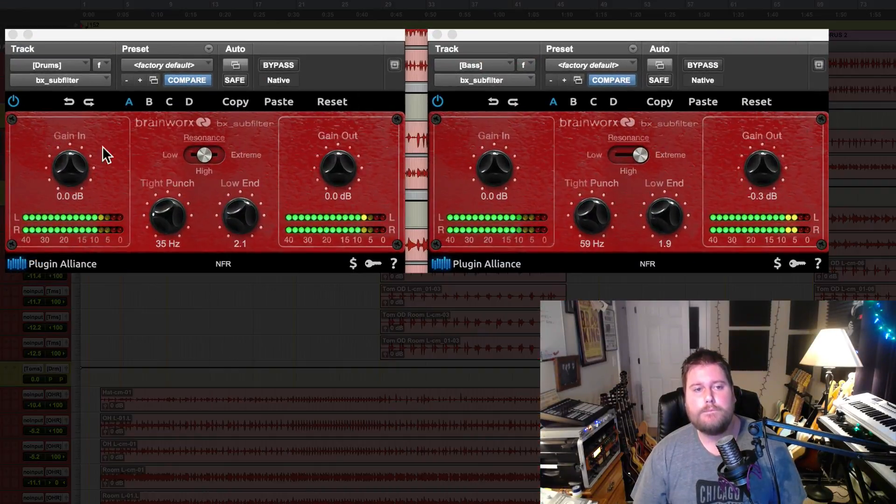
click(14, 102)
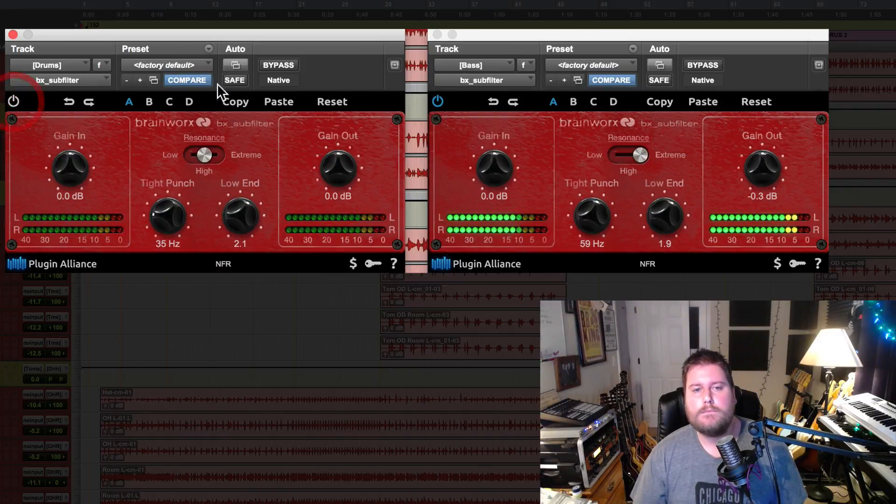
click(437, 102)
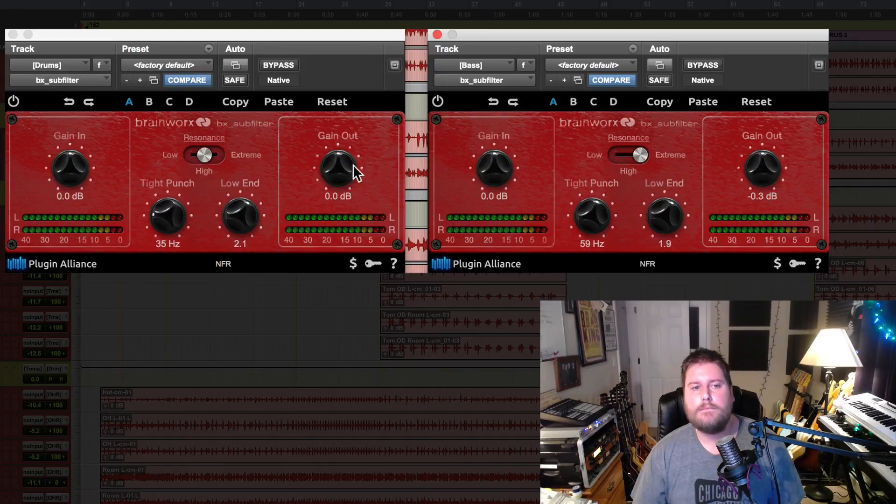
click(13, 99)
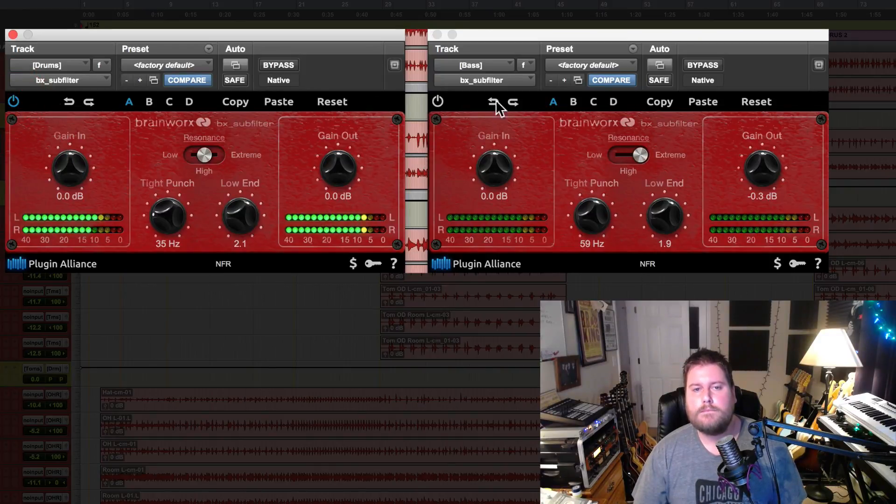
click(438, 98)
click(438, 99)
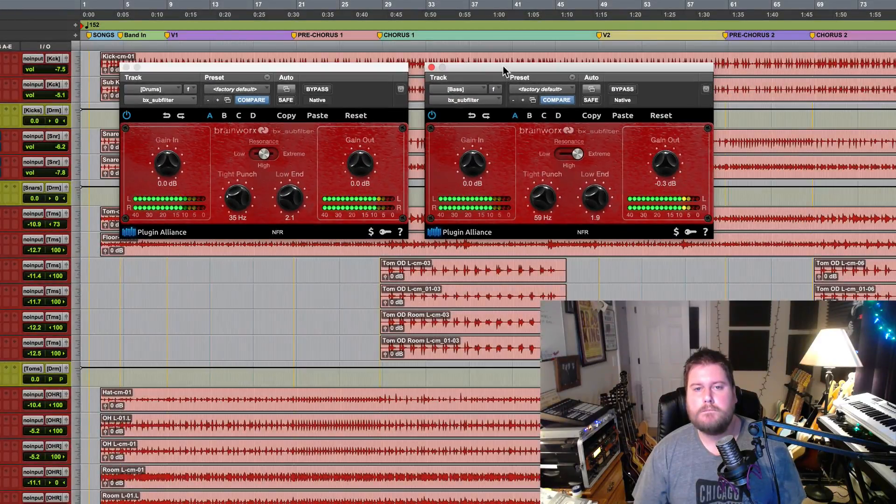
Step: Place the Bass filter window directly below the Drums one and compare twice with both filters off and on
mouse_move(505, 63)
mouse_down()
mouse_move(401, 242)
mouse_move(197, 247)
mouse_up()
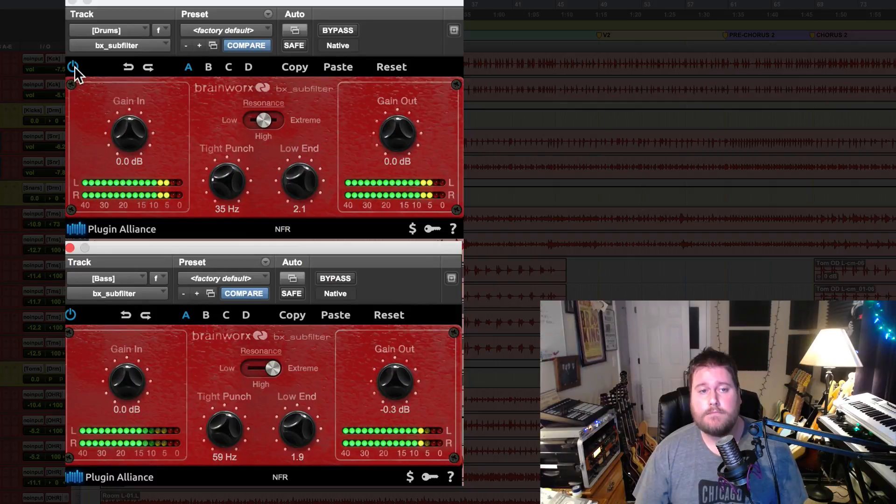
click(72, 63)
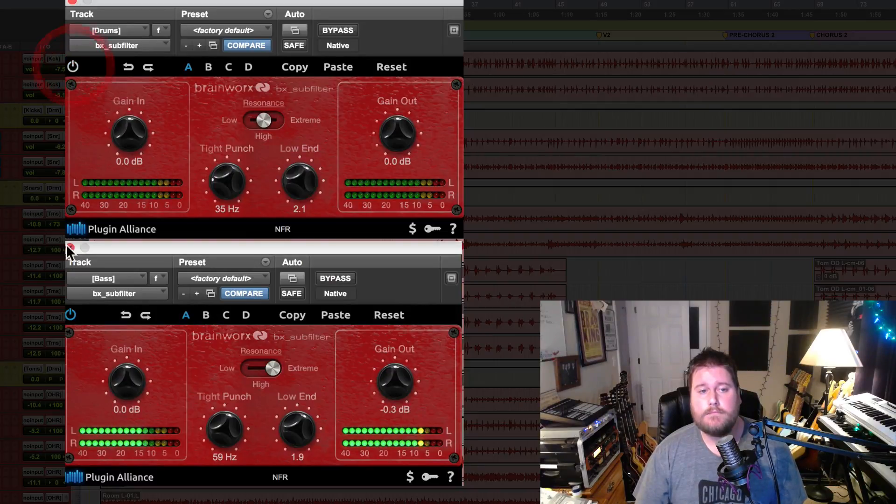
click(71, 315)
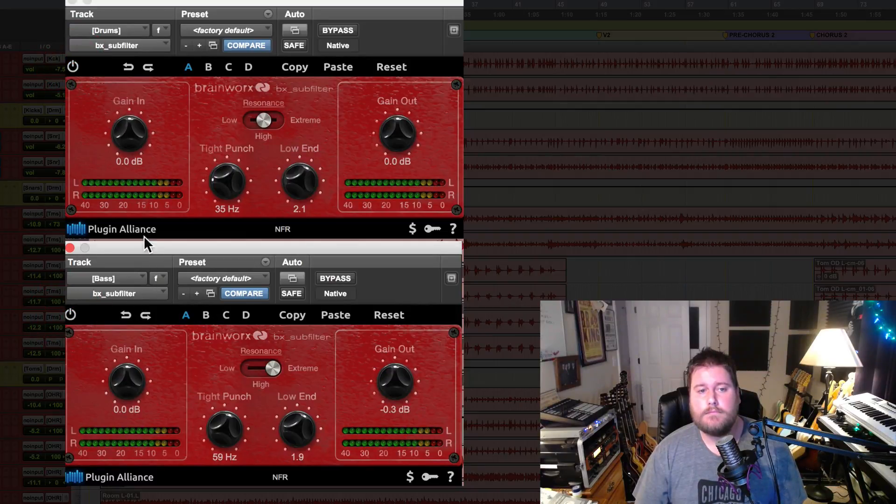
click(71, 315)
click(73, 66)
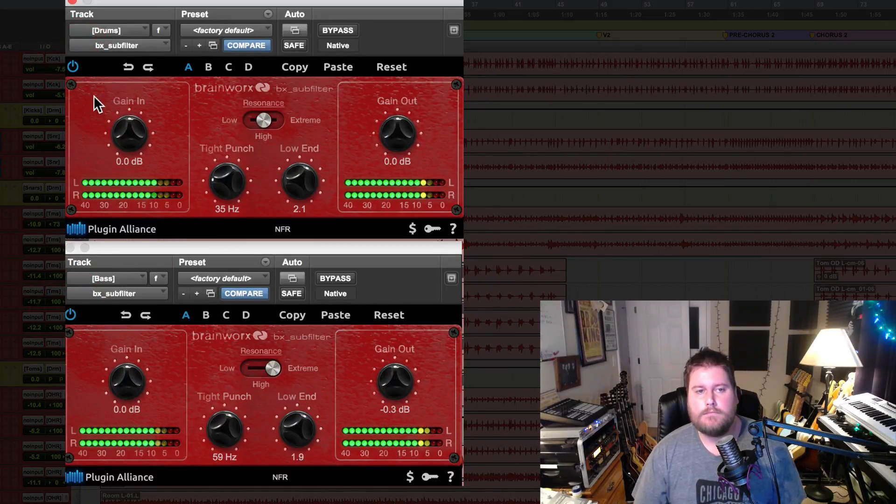
click(73, 66)
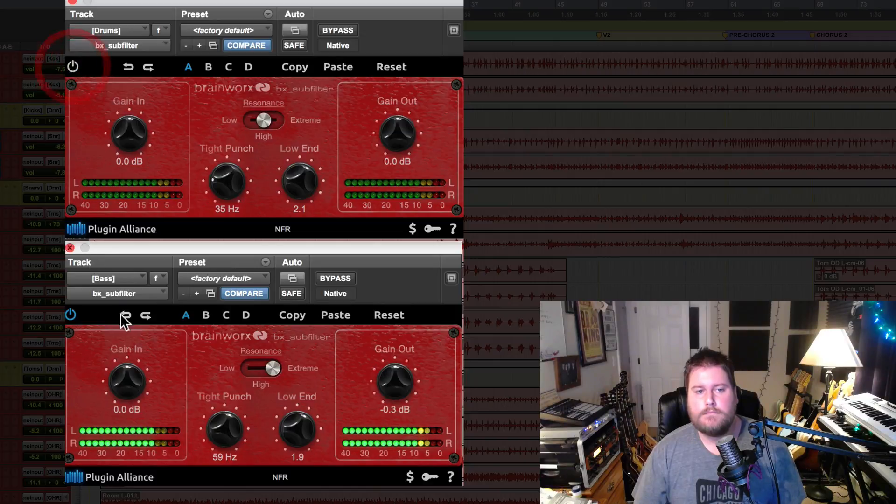
click(71, 314)
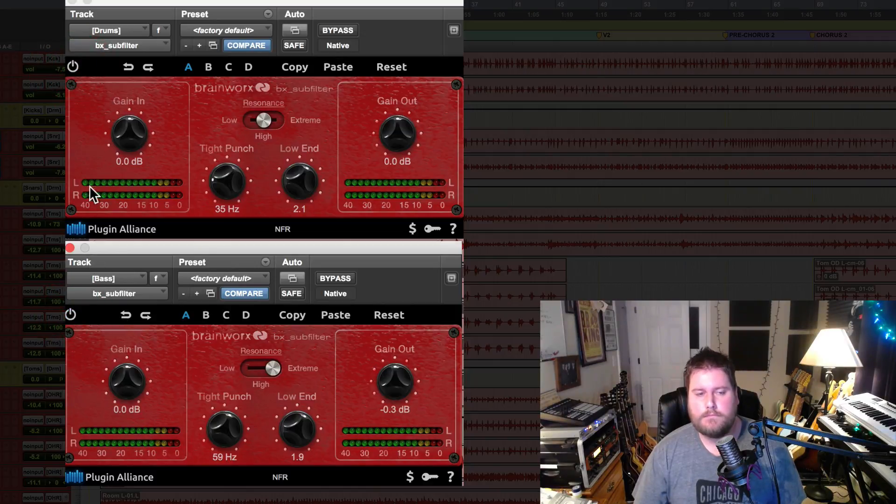
click(72, 66)
click(71, 314)
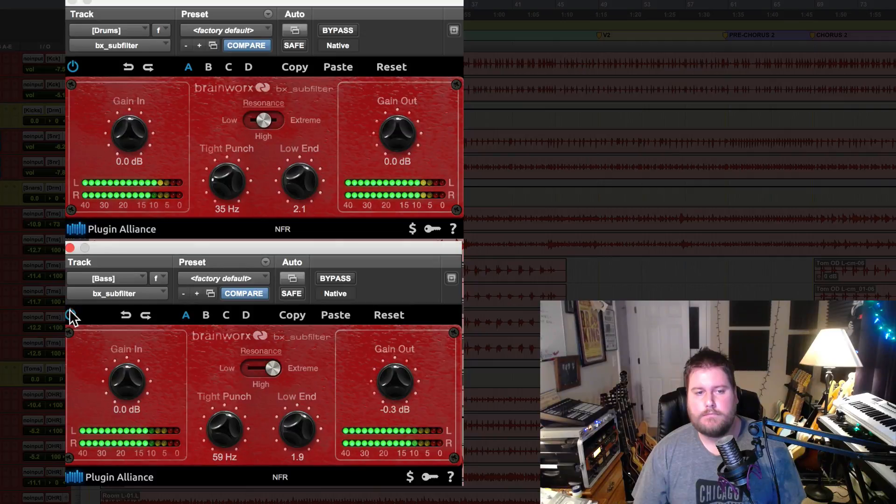